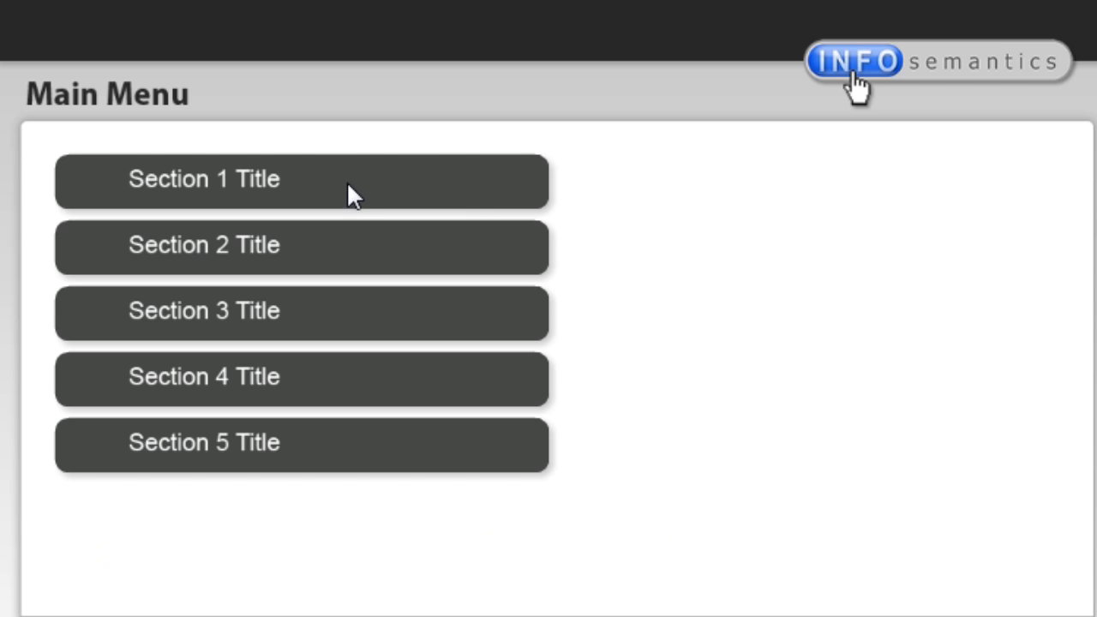
- Test the Section 1, Section 2 and Section 5 items in the published project's Main Menu, returning to the menu after each
click(290, 183)
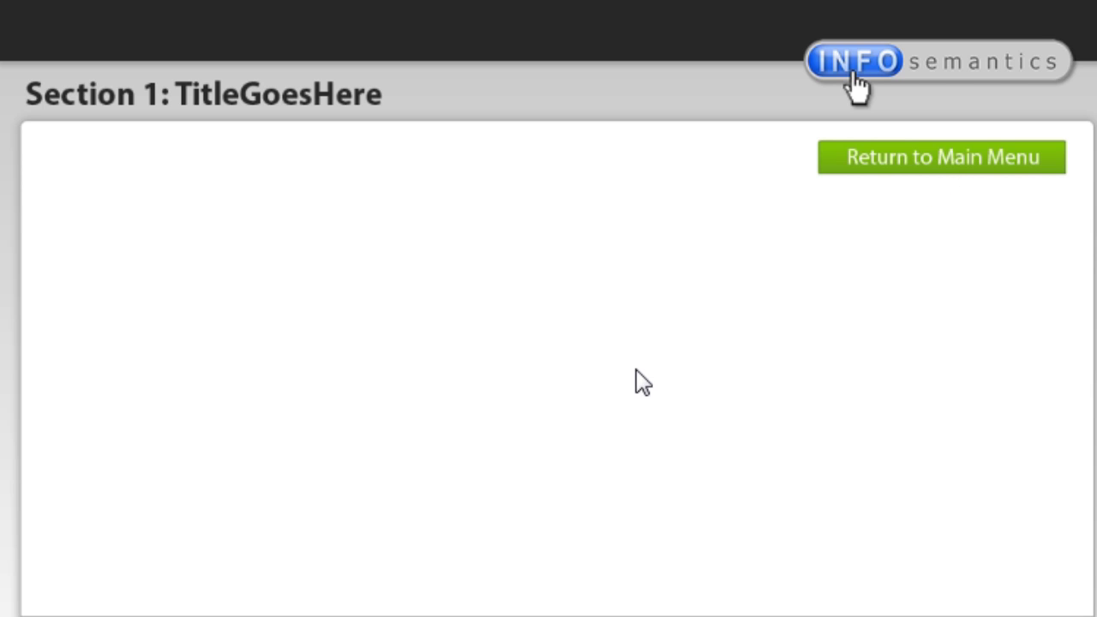
click(974, 161)
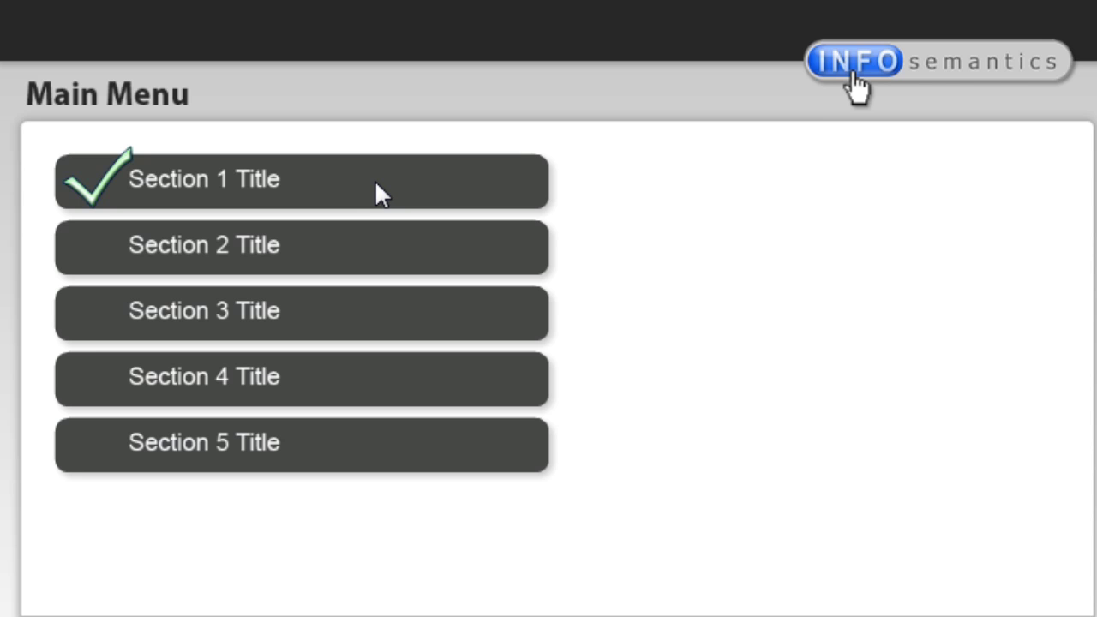
click(325, 249)
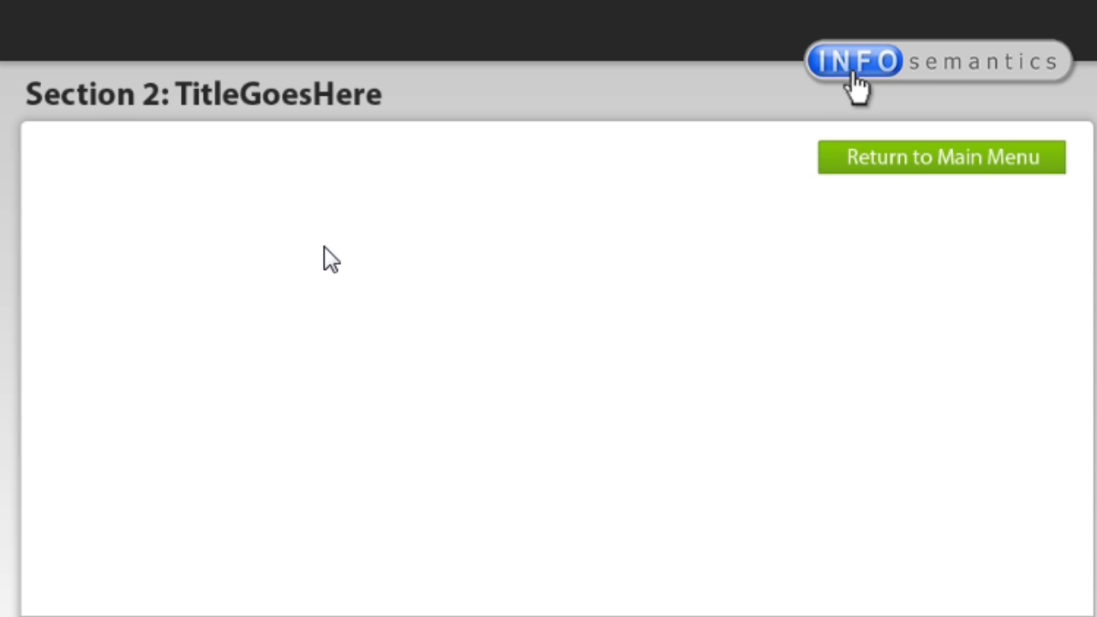
click(978, 165)
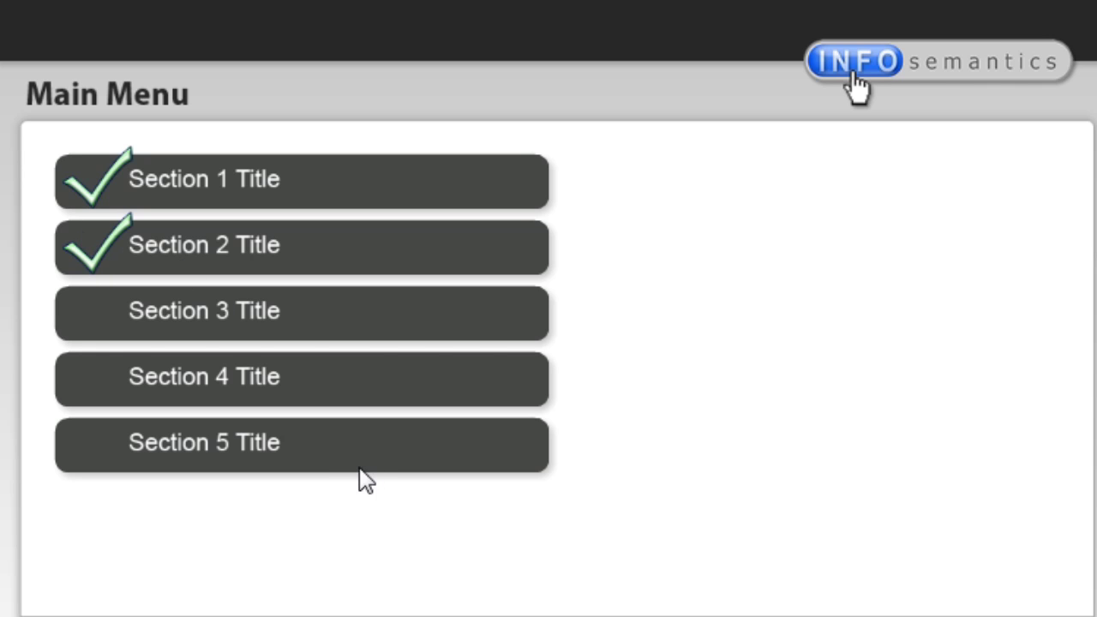
click(326, 445)
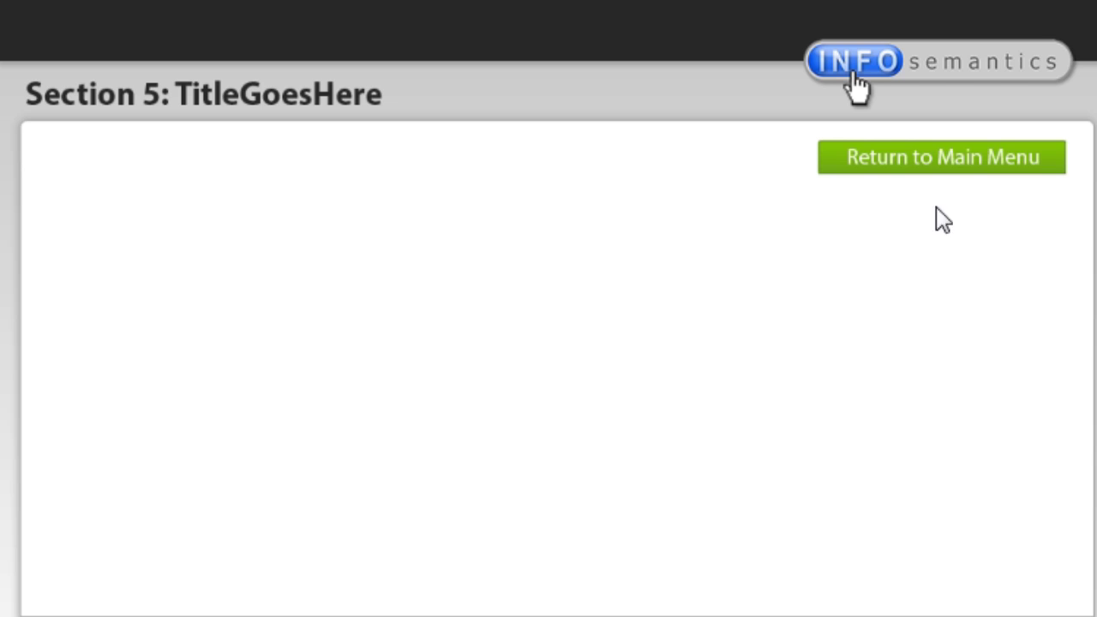
click(976, 157)
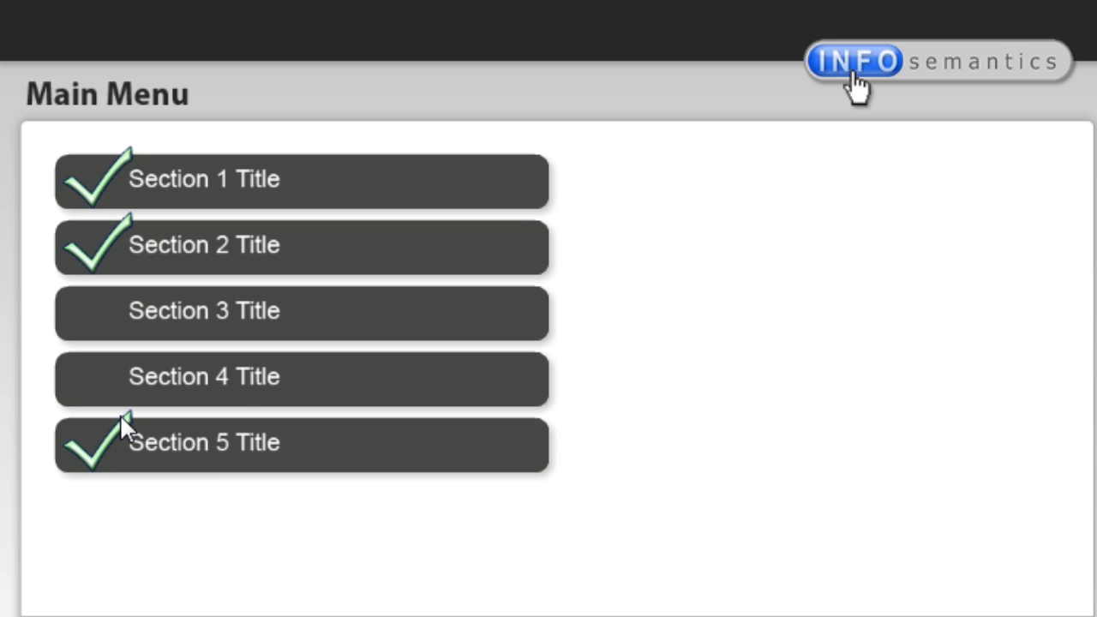
- Visit Section 4 and Section 3 from the Main Menu, continue to the quiz instructions, and close the browser preview
click(282, 383)
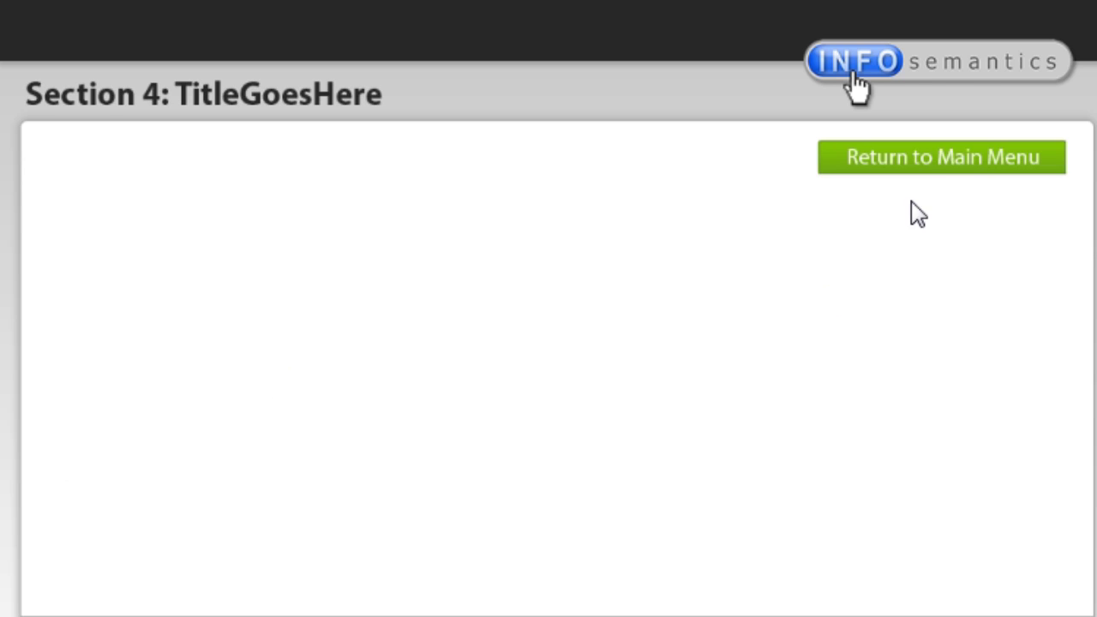
click(948, 159)
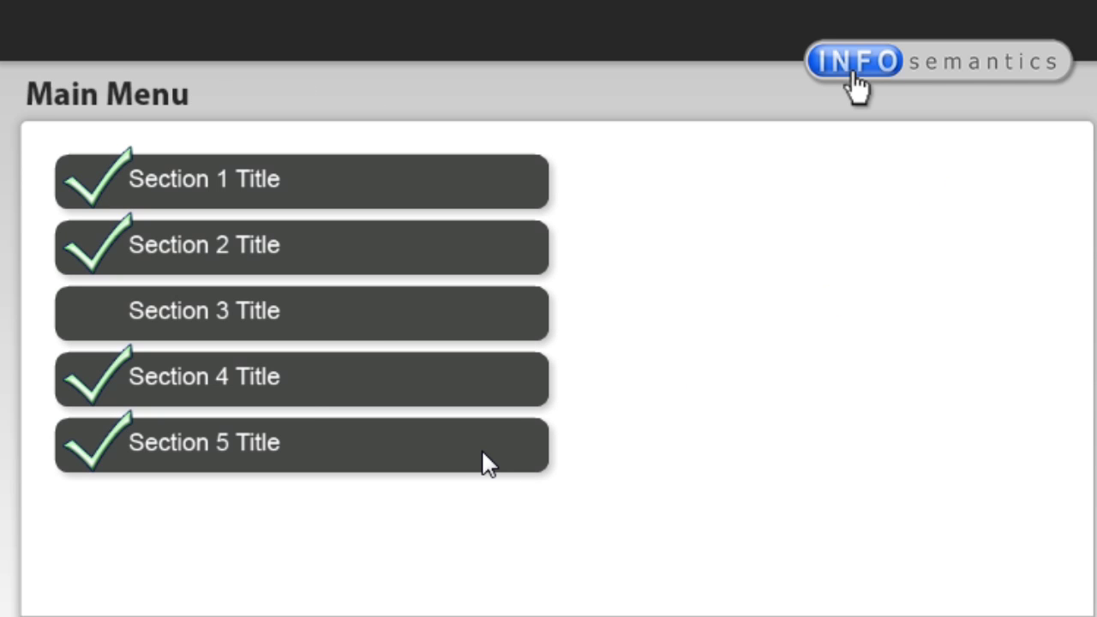
click(338, 309)
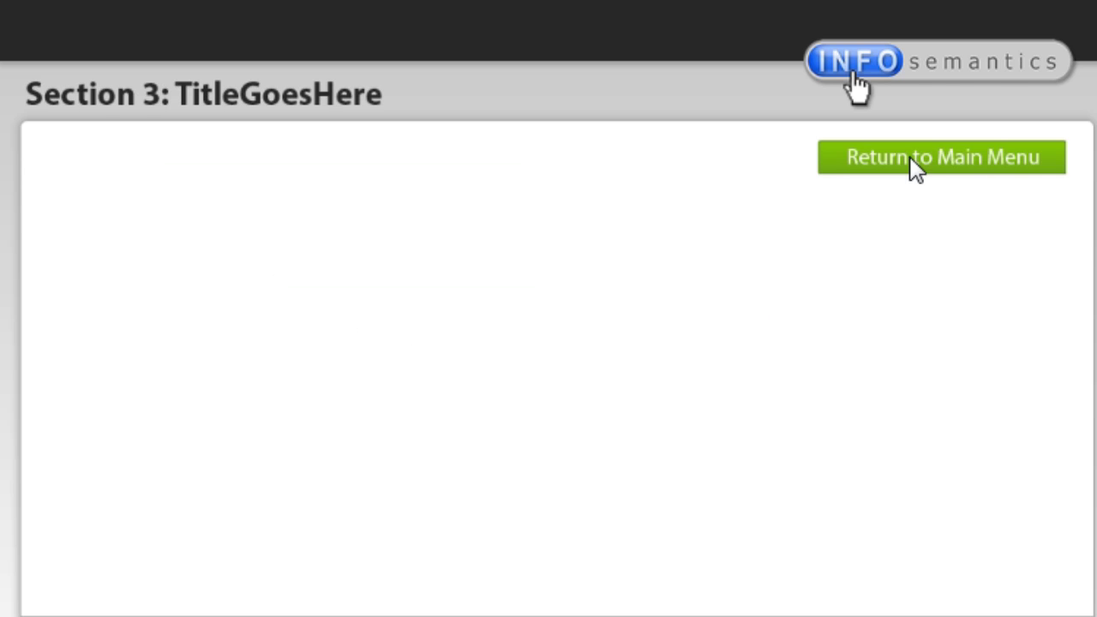
click(921, 163)
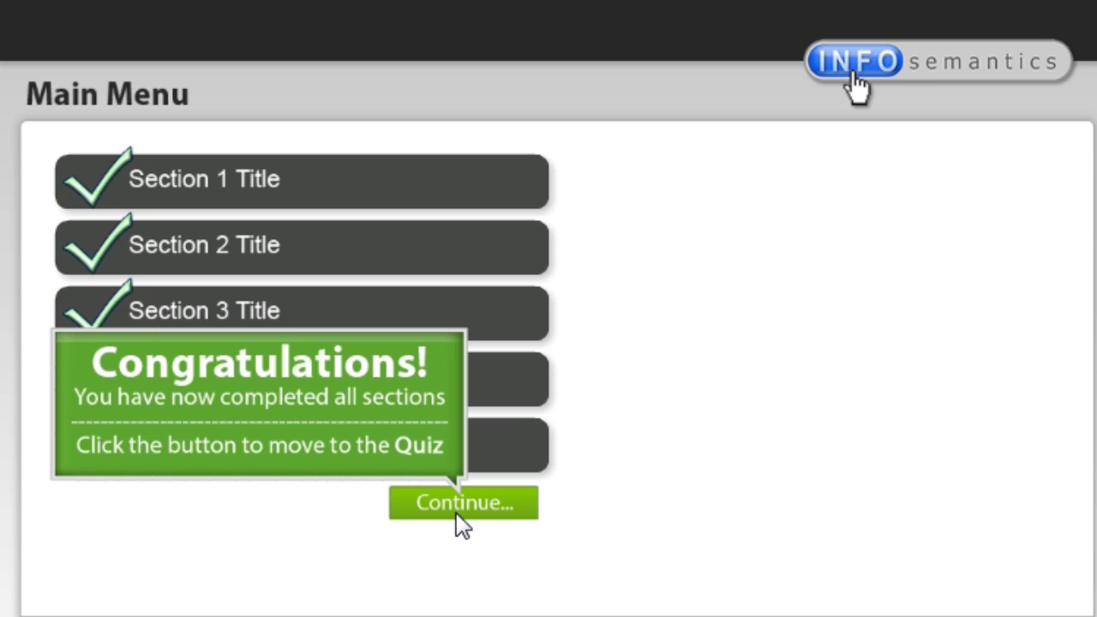
click(479, 503)
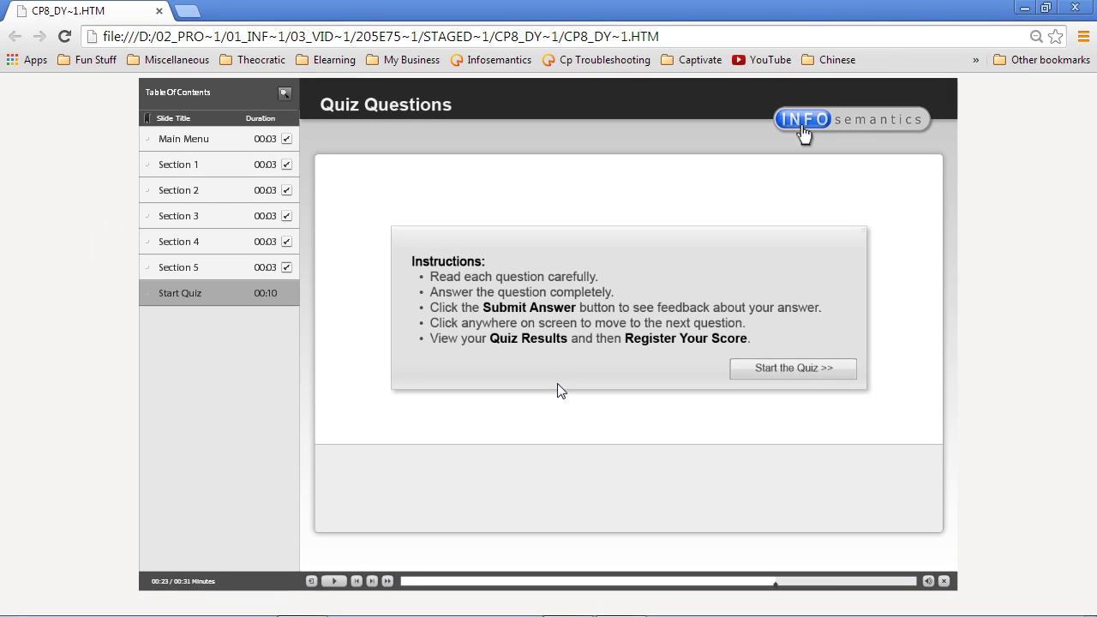
click(1076, 9)
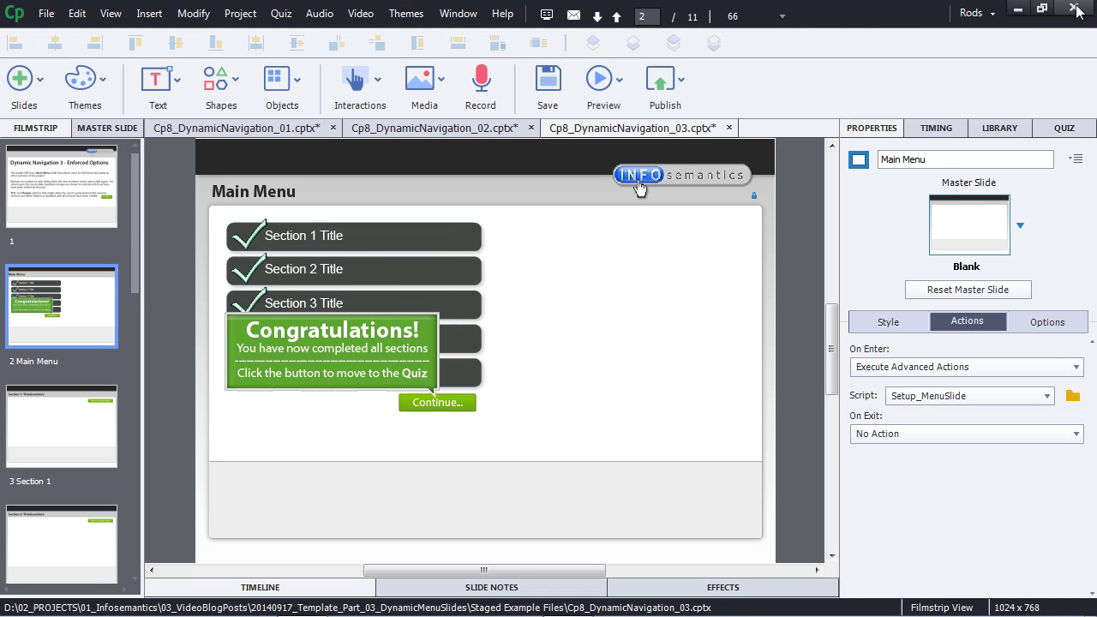
- In Cp8_DynamicNavigation_01.cptx, inspect the actions of the Main Menu's Section 1 button and the Section 1 slide's Return to Main Menu button
click(192, 127)
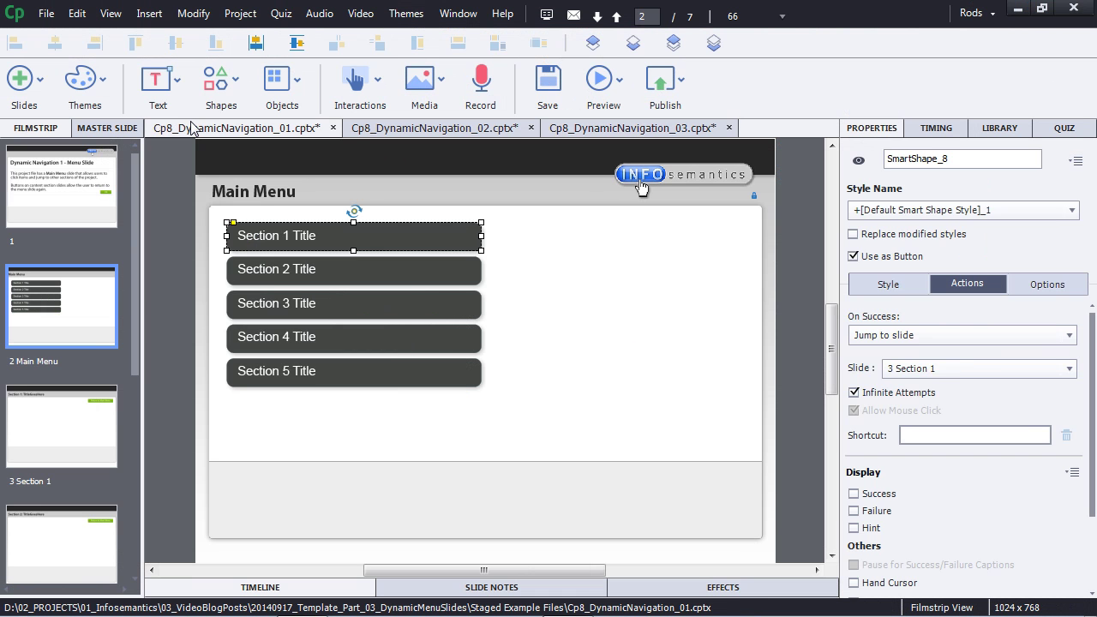
click(175, 214)
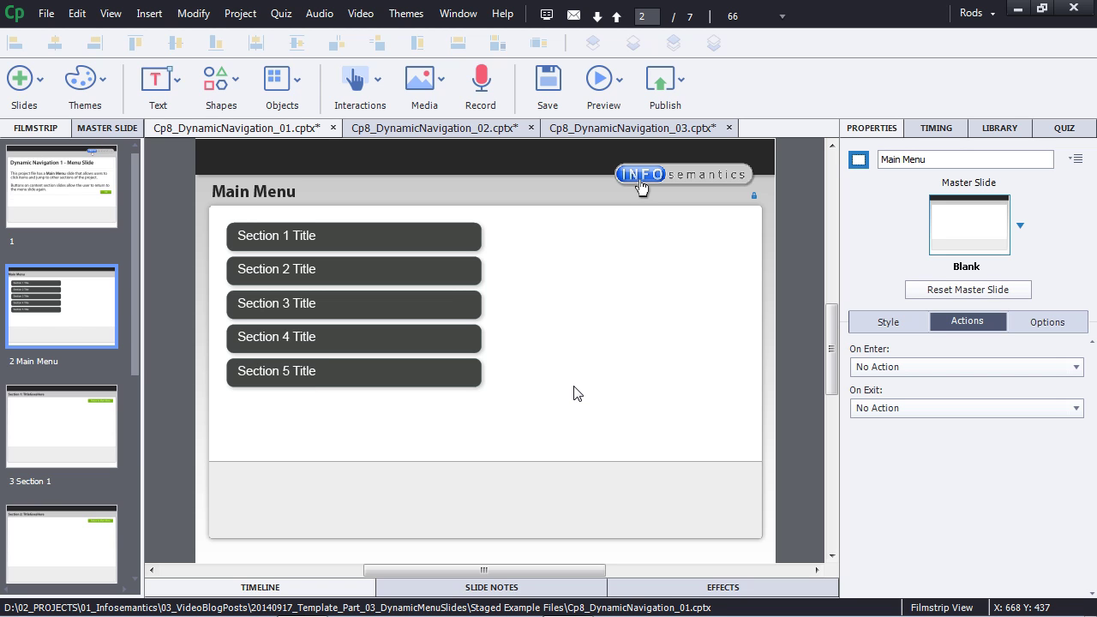
click(450, 245)
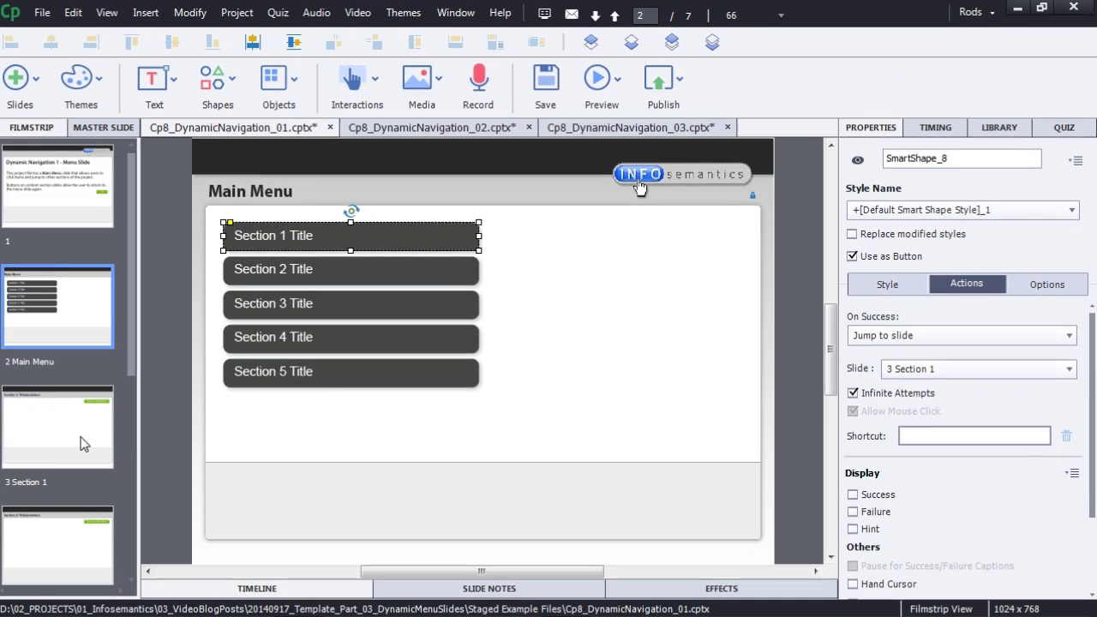
click(83, 443)
click(732, 233)
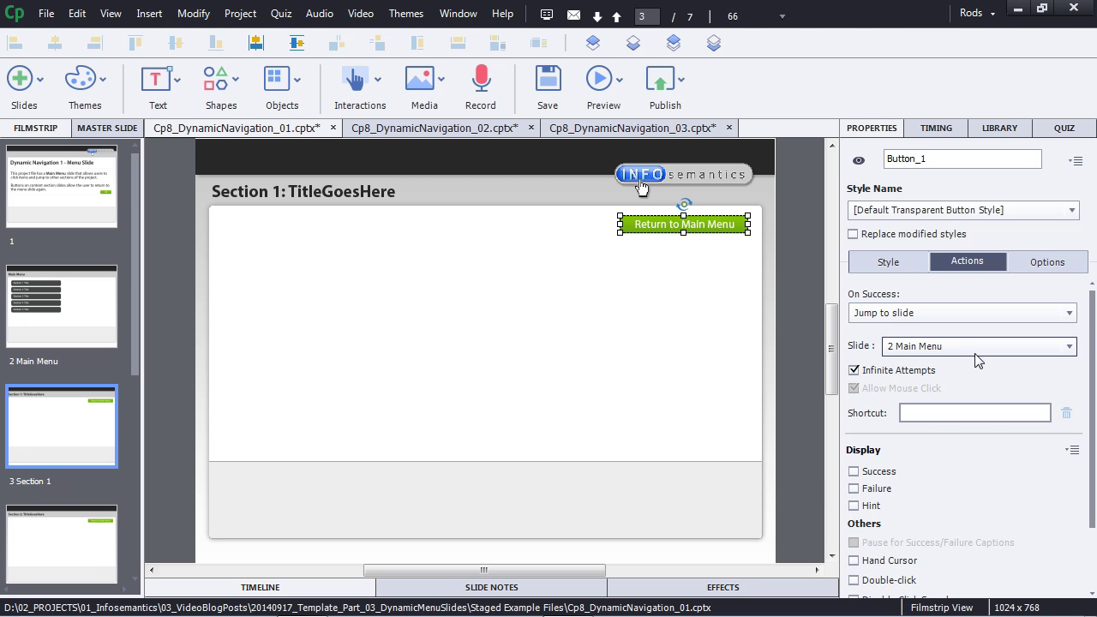
- Inspect the jump actions of the Main Menu's Section 2 button and the Section 2 slide's Return to Main Menu button
click(70, 334)
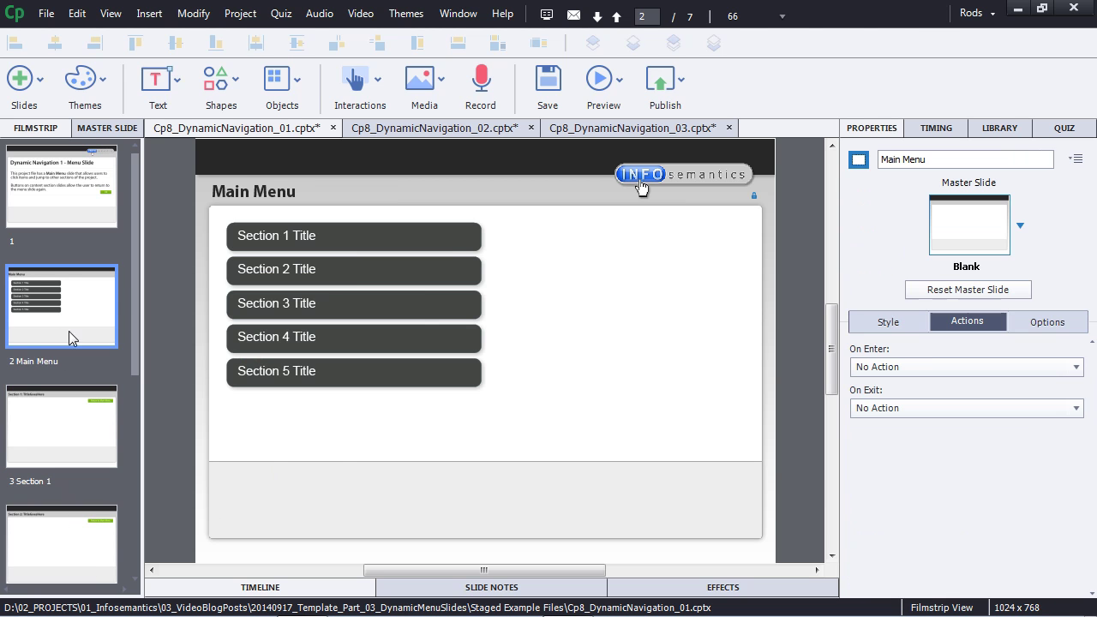
click(412, 275)
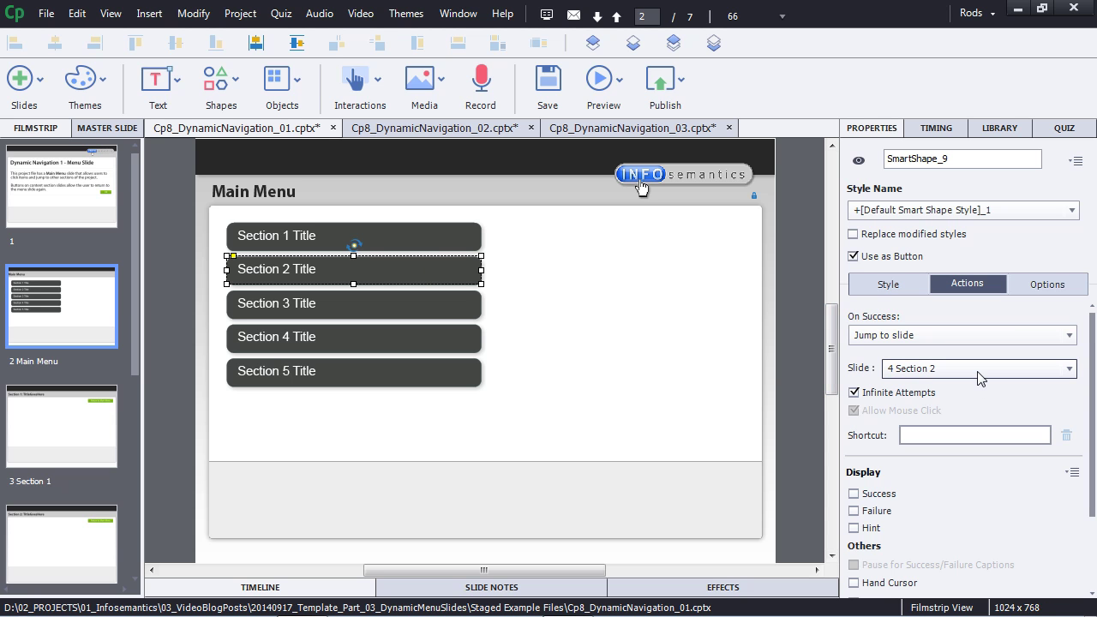
click(64, 557)
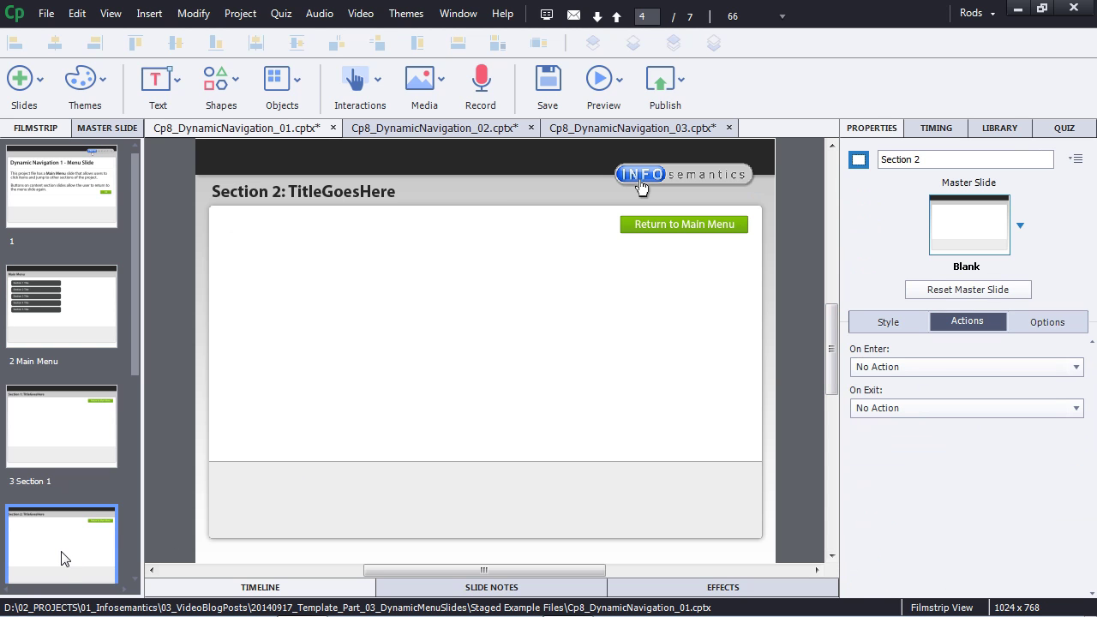
click(679, 230)
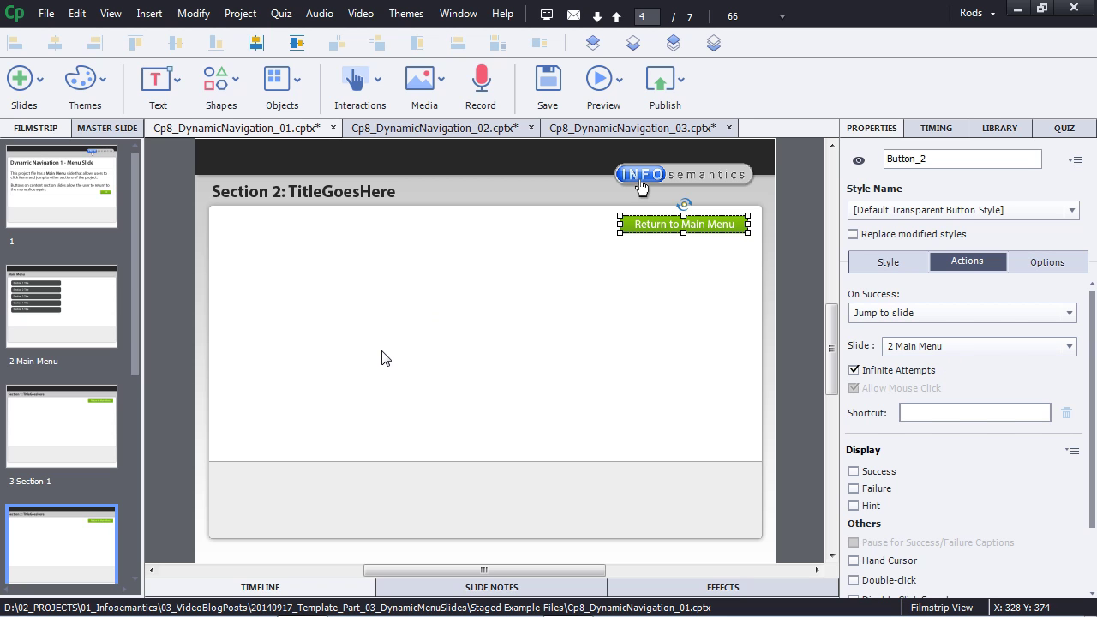
- Preview the project and test the Section 1, 2 and 3 menu buttons, returning to the Main Menu from each section
key(ctrl+s)
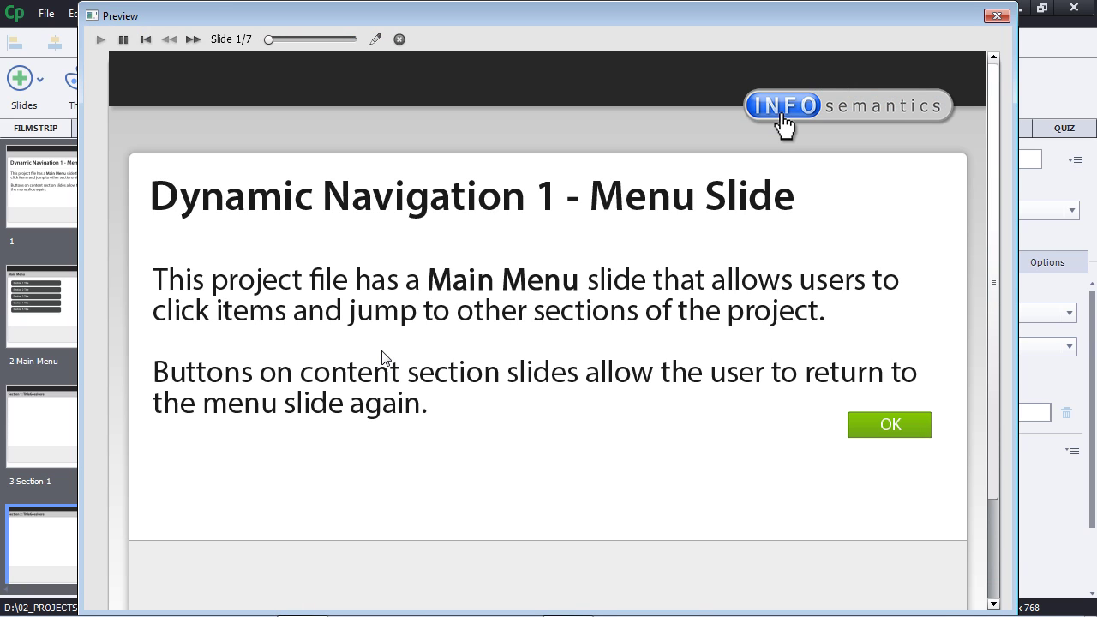
click(886, 424)
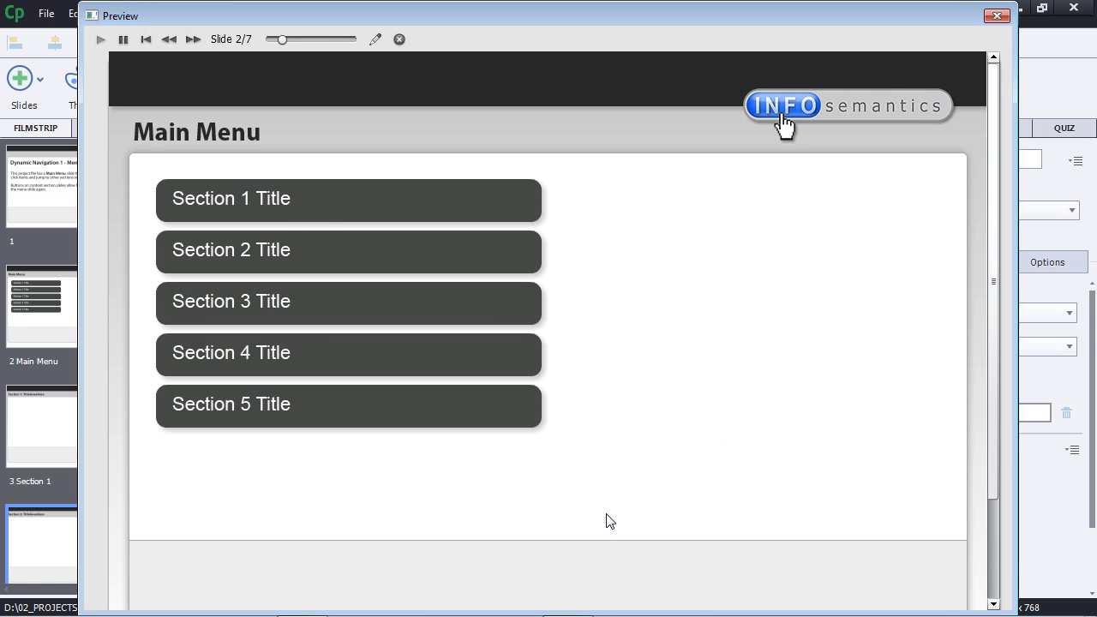
click(266, 199)
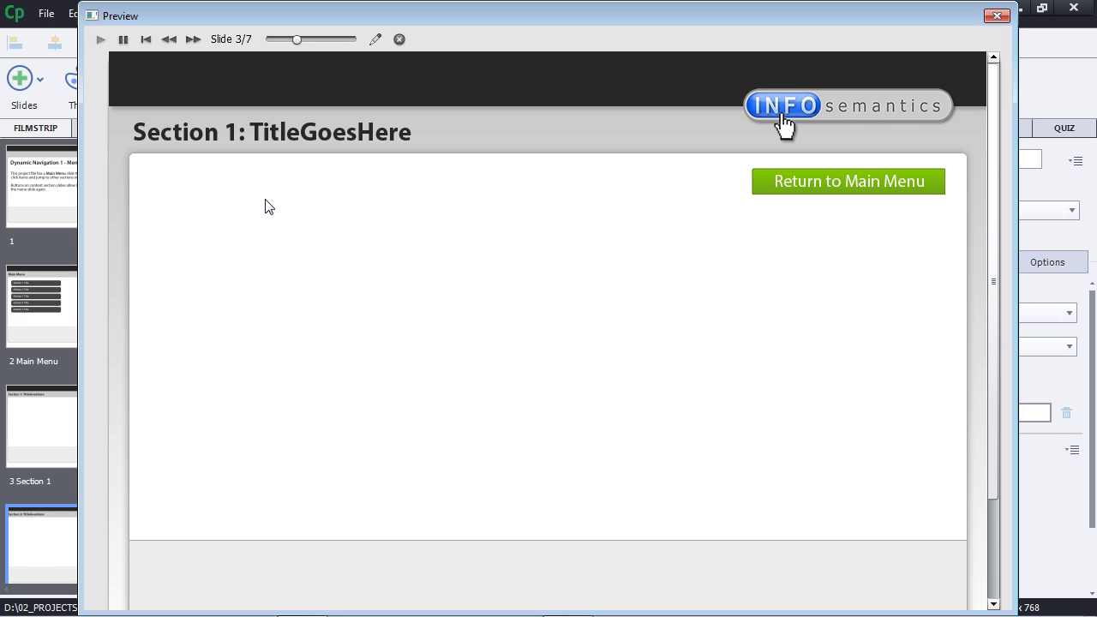
click(854, 187)
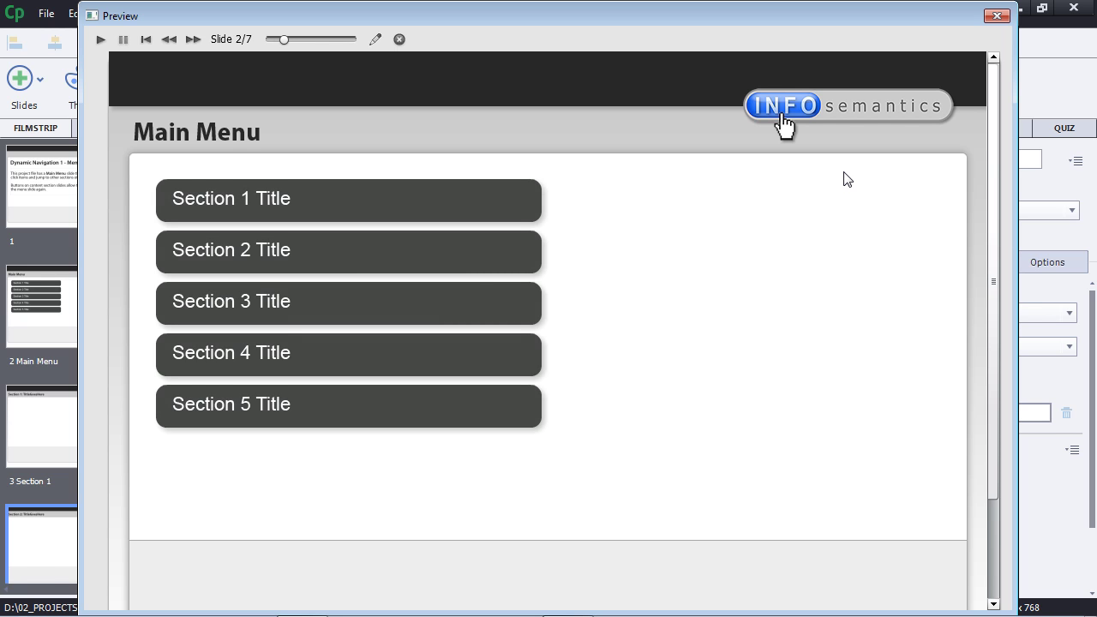
click(349, 255)
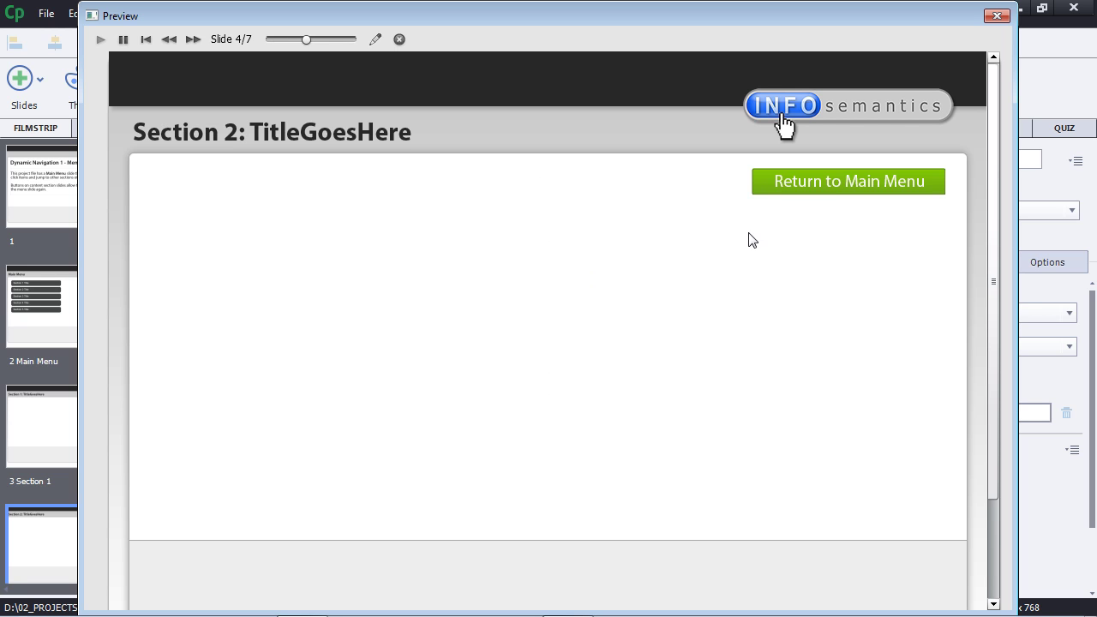
click(832, 180)
click(393, 317)
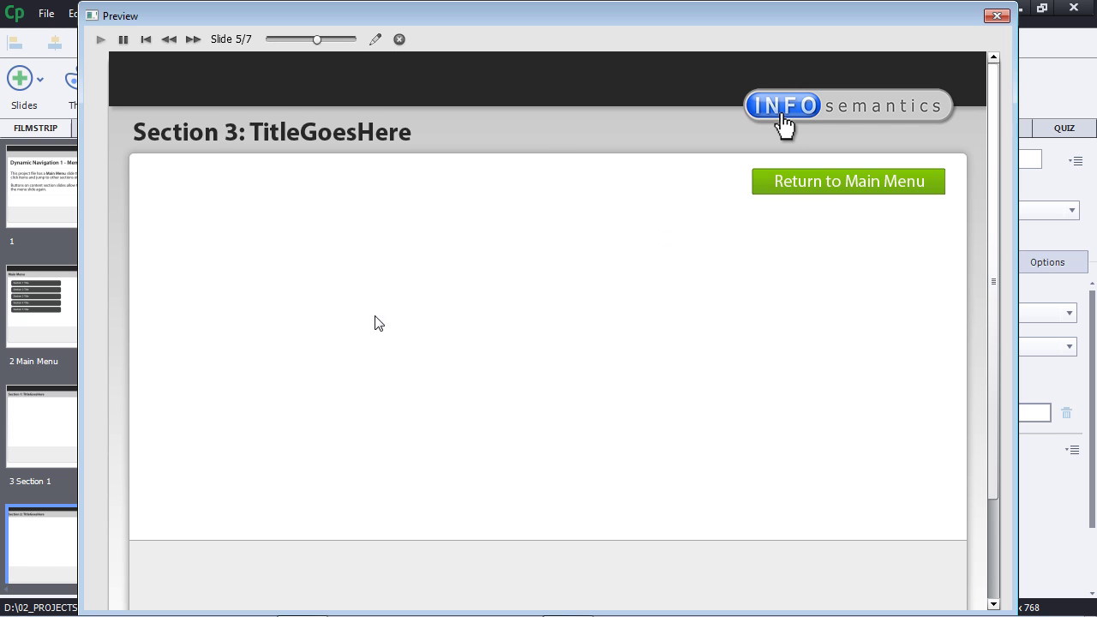
click(827, 184)
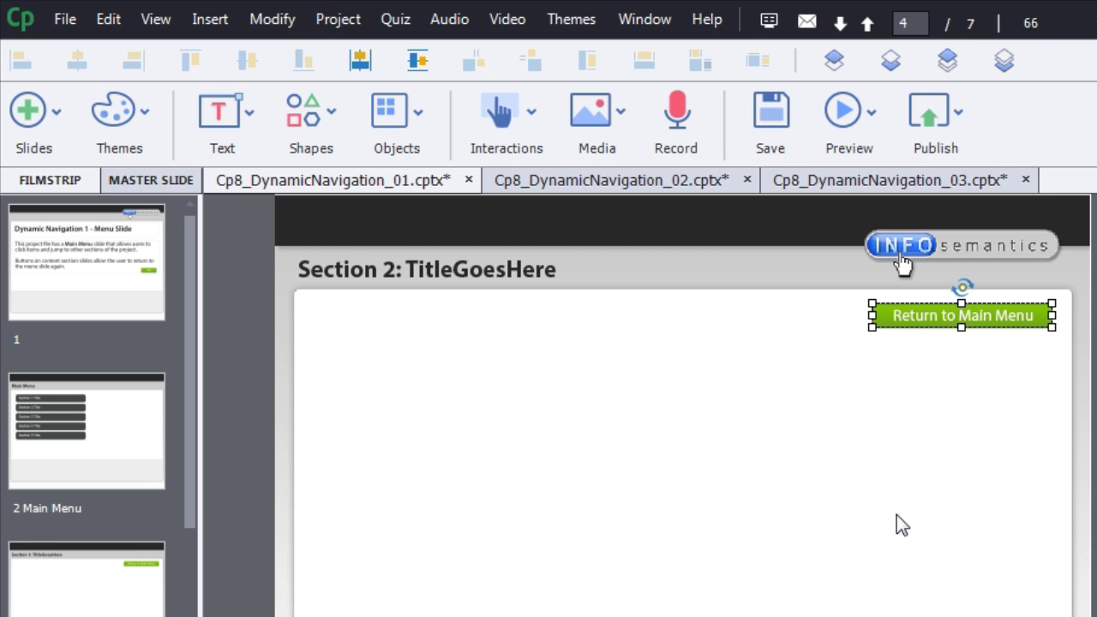
- Check which user variables the project contains, and close the Variables dialog
click(348, 21)
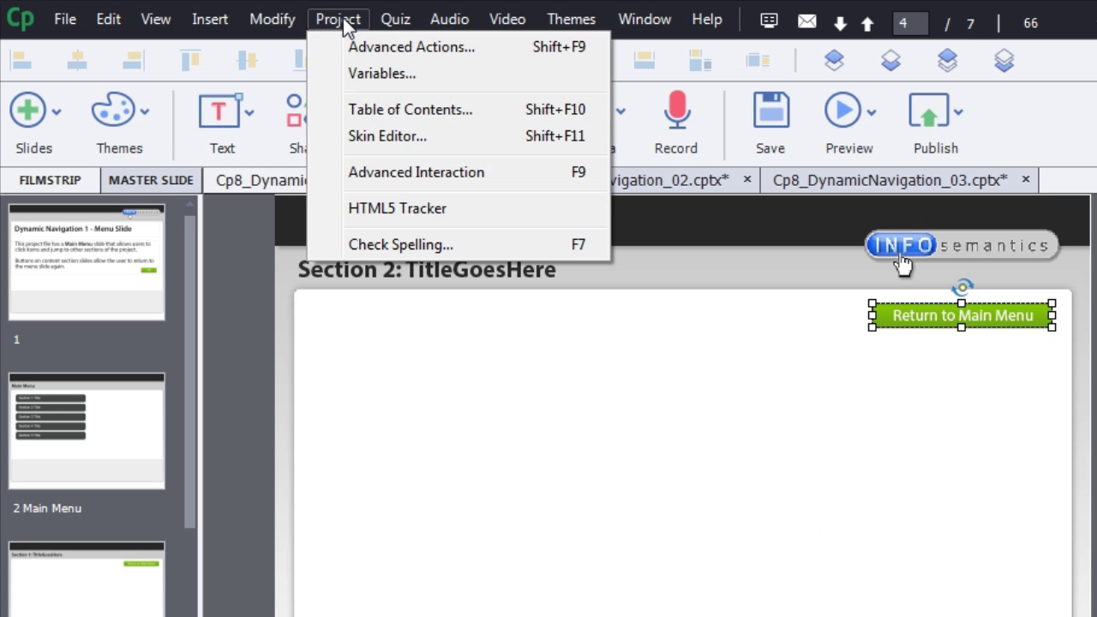
click(360, 75)
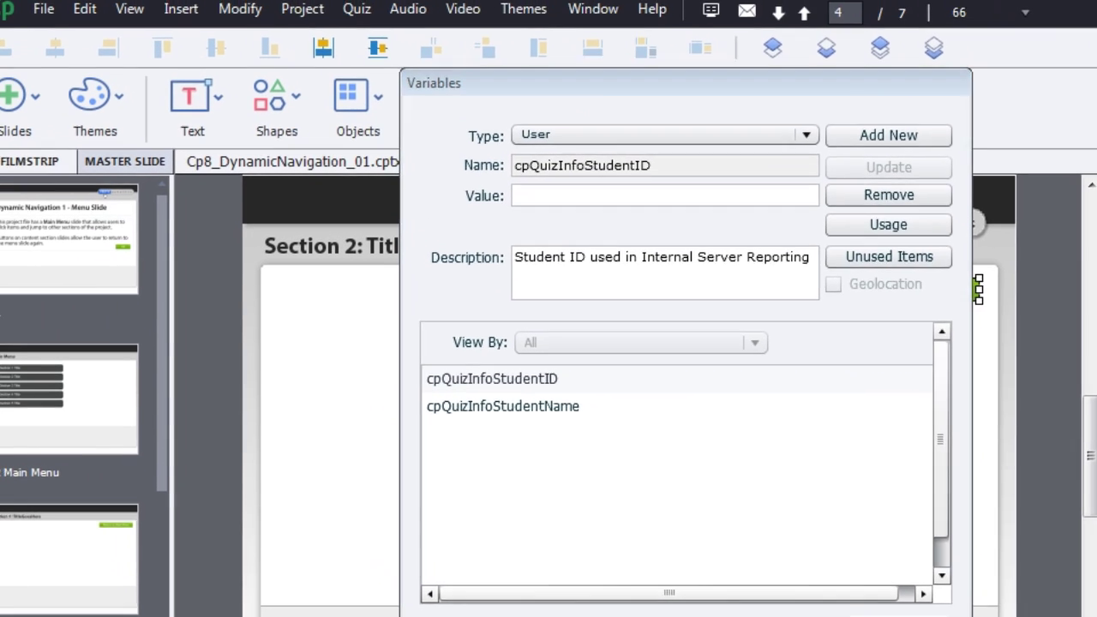
click(793, 573)
- Check the project's list of existing advanced actions, and close the Advanced Actions dialog
click(319, 18)
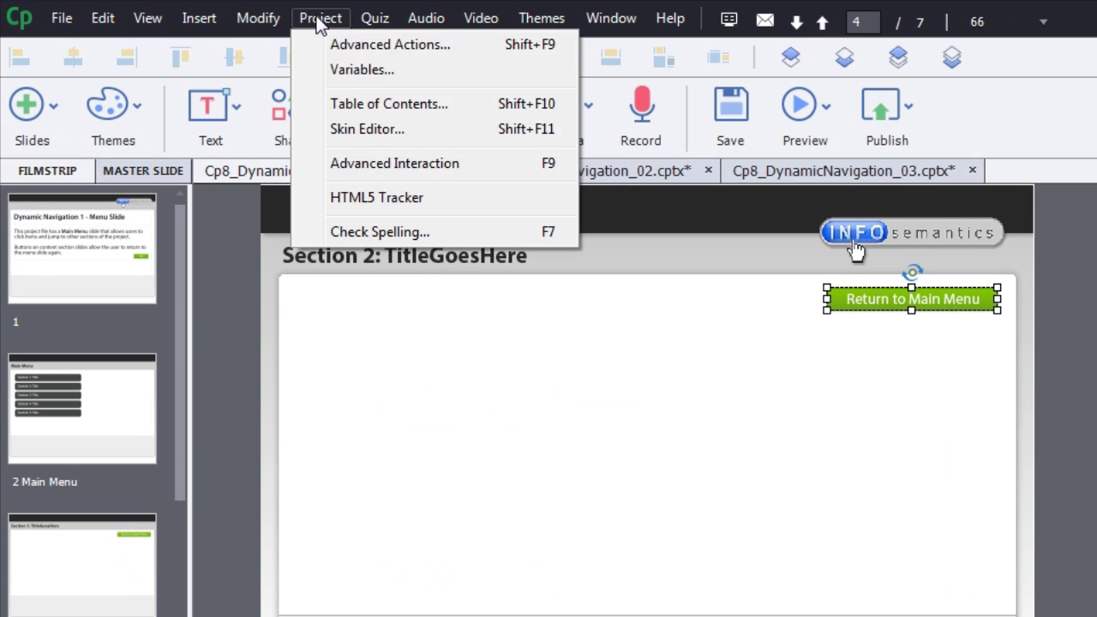
click(362, 44)
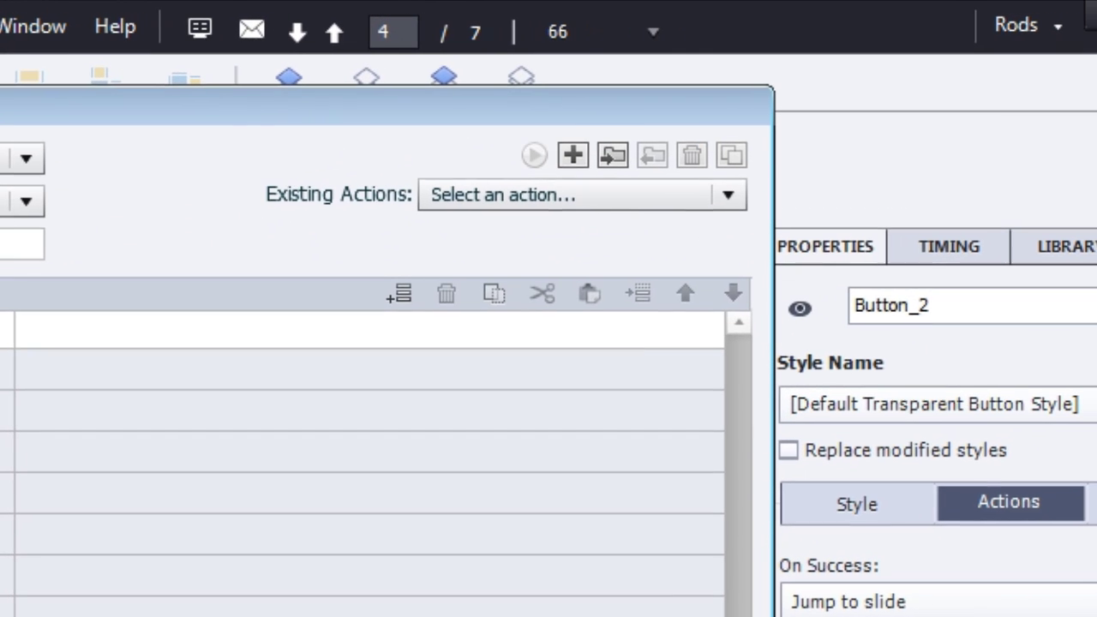
click(593, 195)
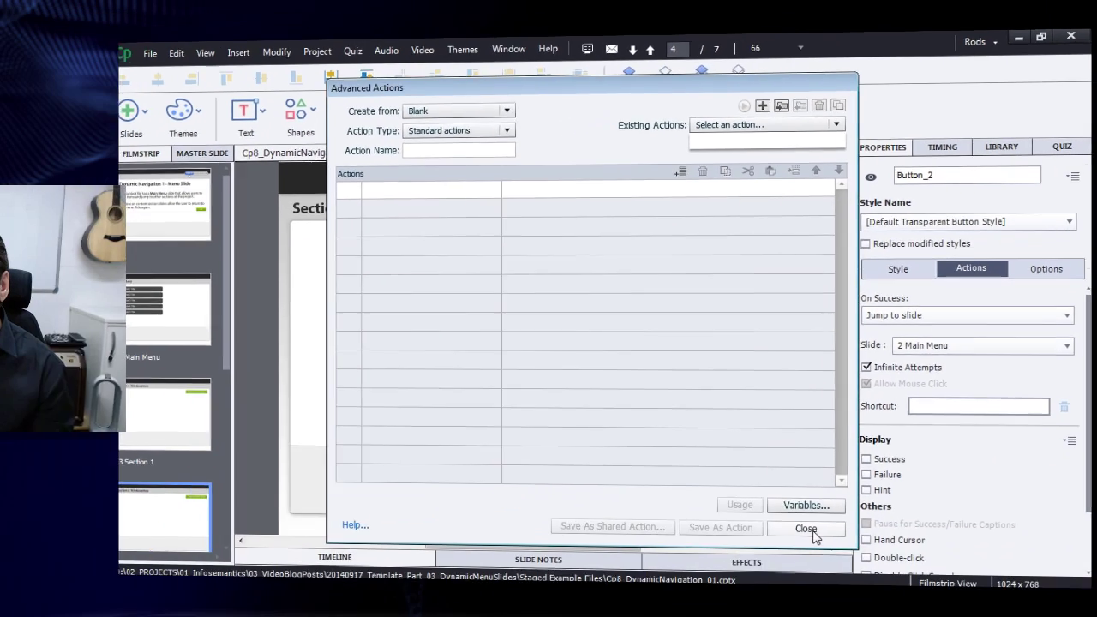
click(813, 532)
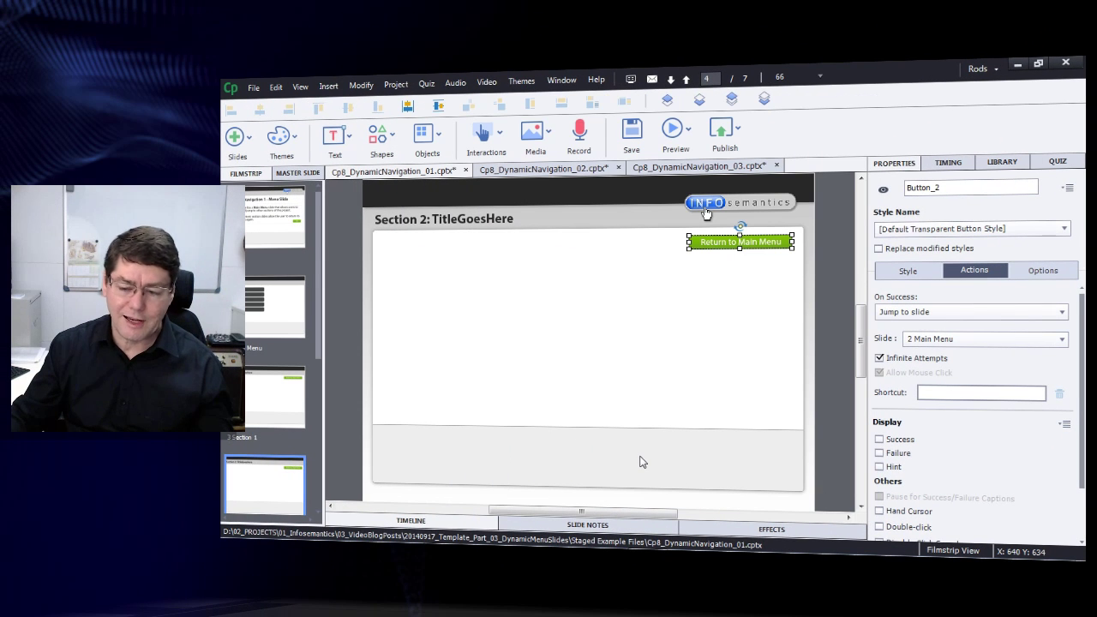
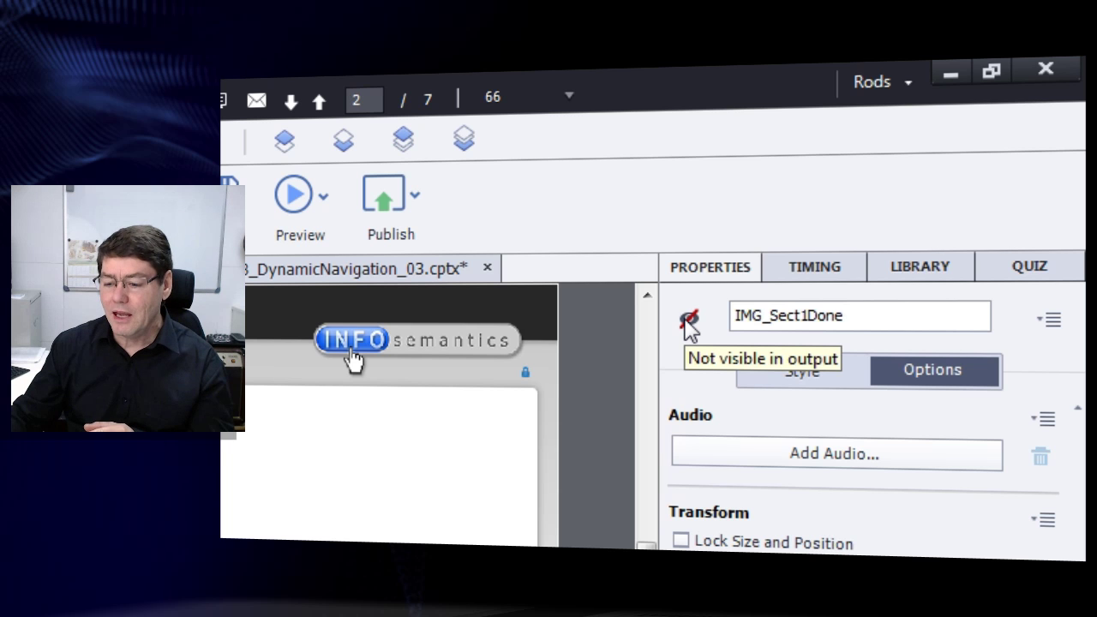
- Make the IMG_Sect1Done checkmark image on the Main Menu slide visible in output
click(688, 322)
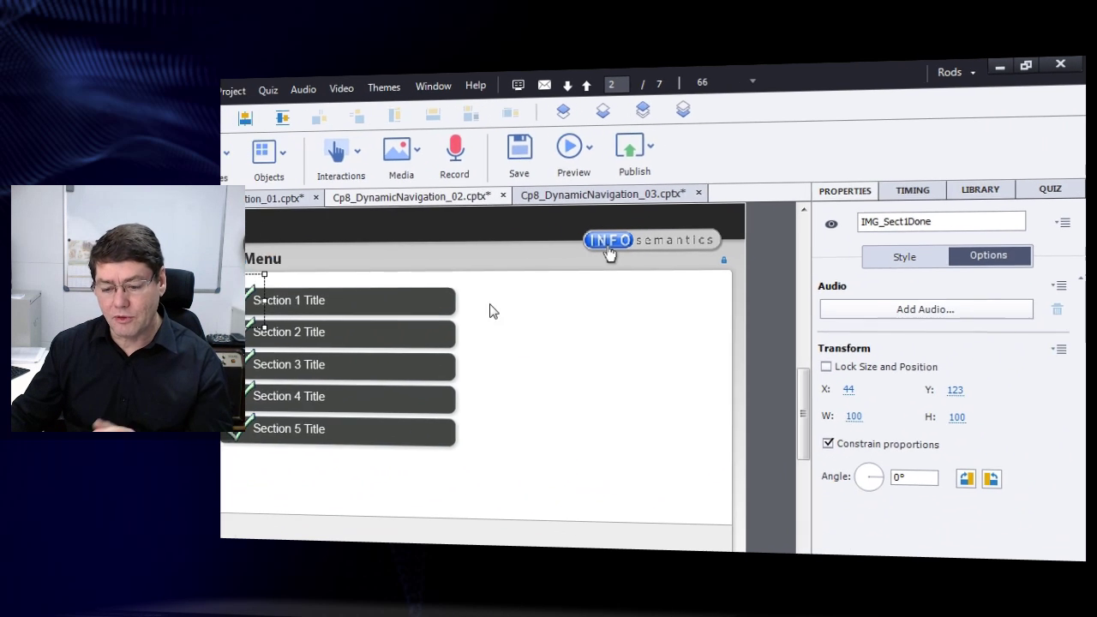
- Inspect the Section 1 menu button's action and the output visibility of the Section 2 and Section 1 checkmark images
click(263, 375)
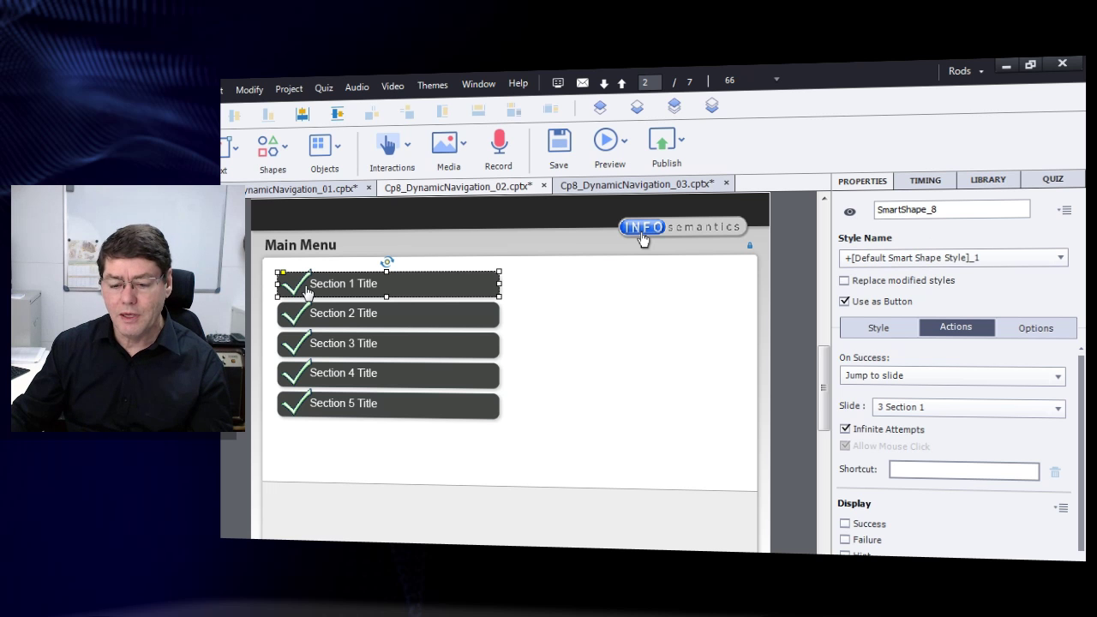
click(293, 317)
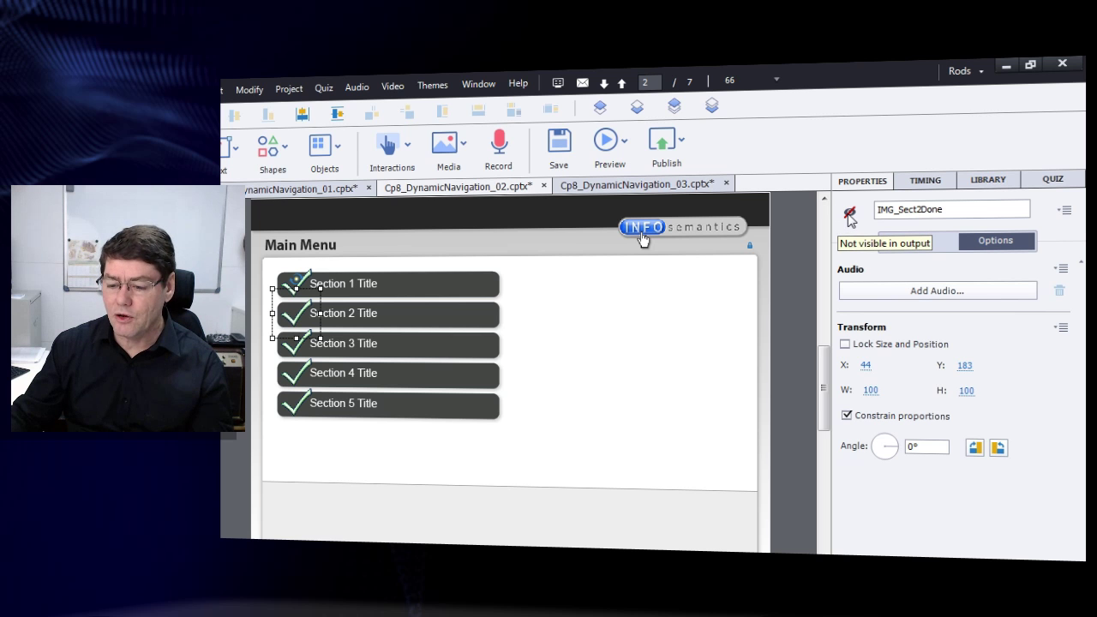
click(313, 293)
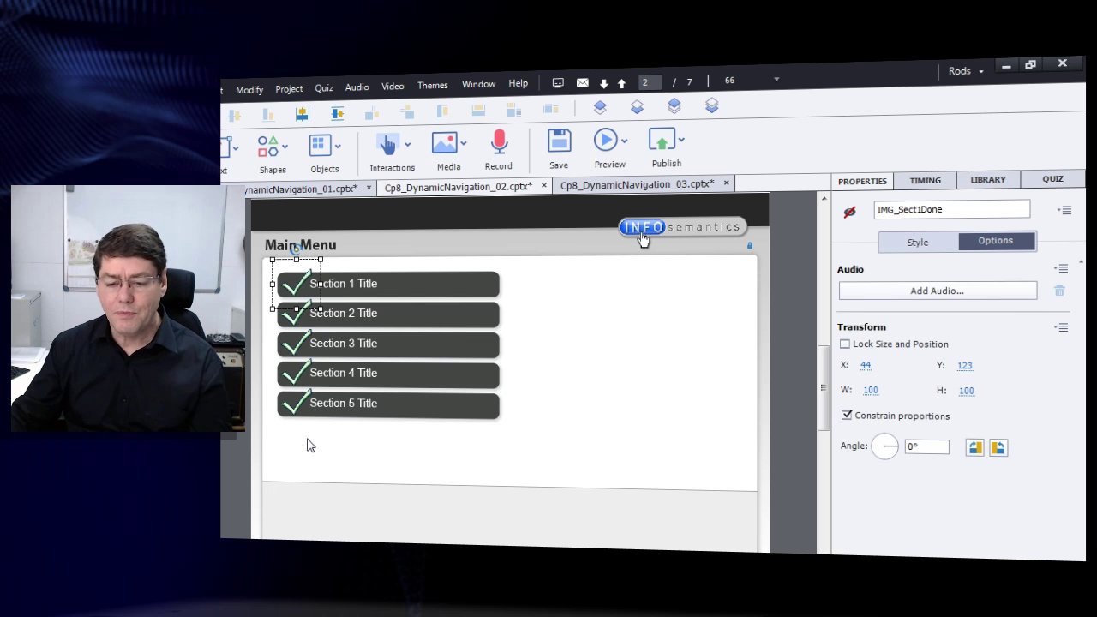
- Review the names and default values of the section CompletionStatus user variables, and close the Variables dialog
click(292, 89)
click(317, 122)
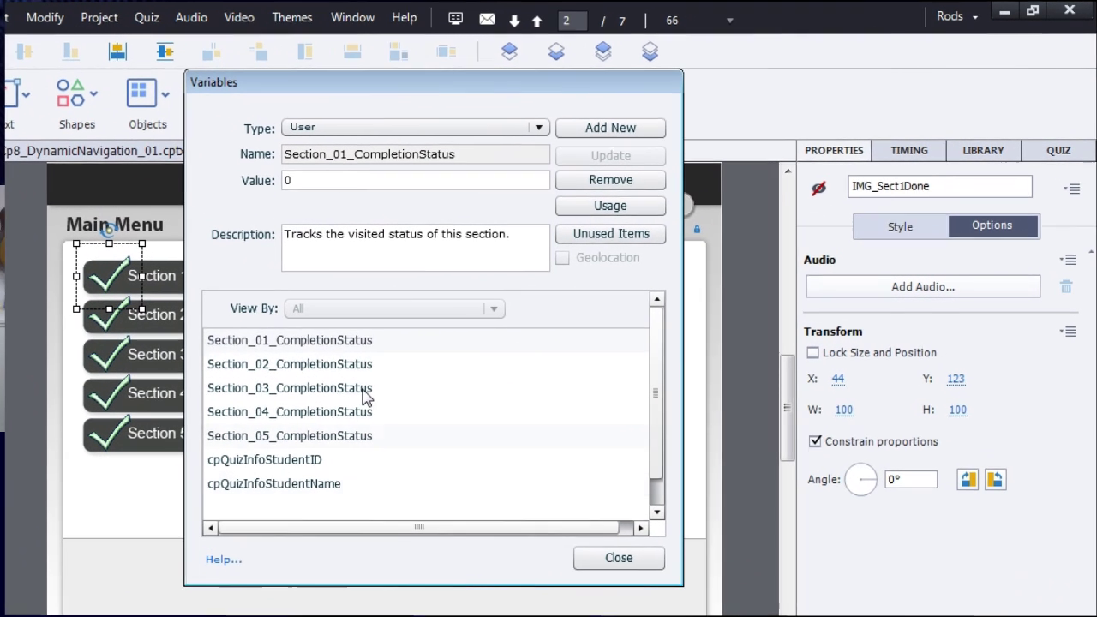
click(380, 340)
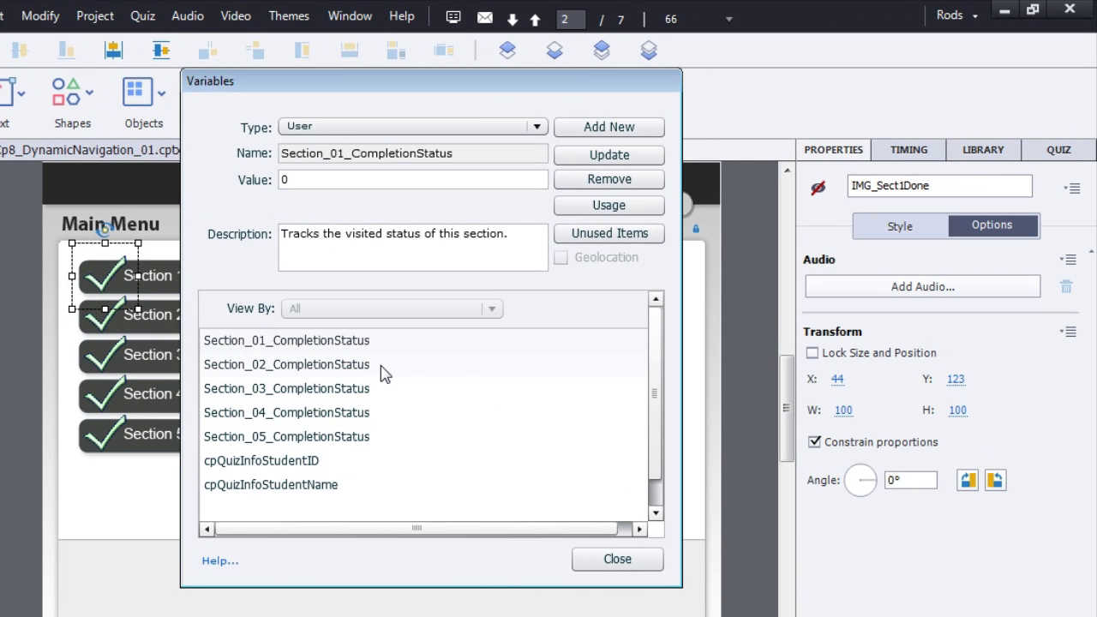
click(379, 415)
click(379, 439)
double_click(288, 180)
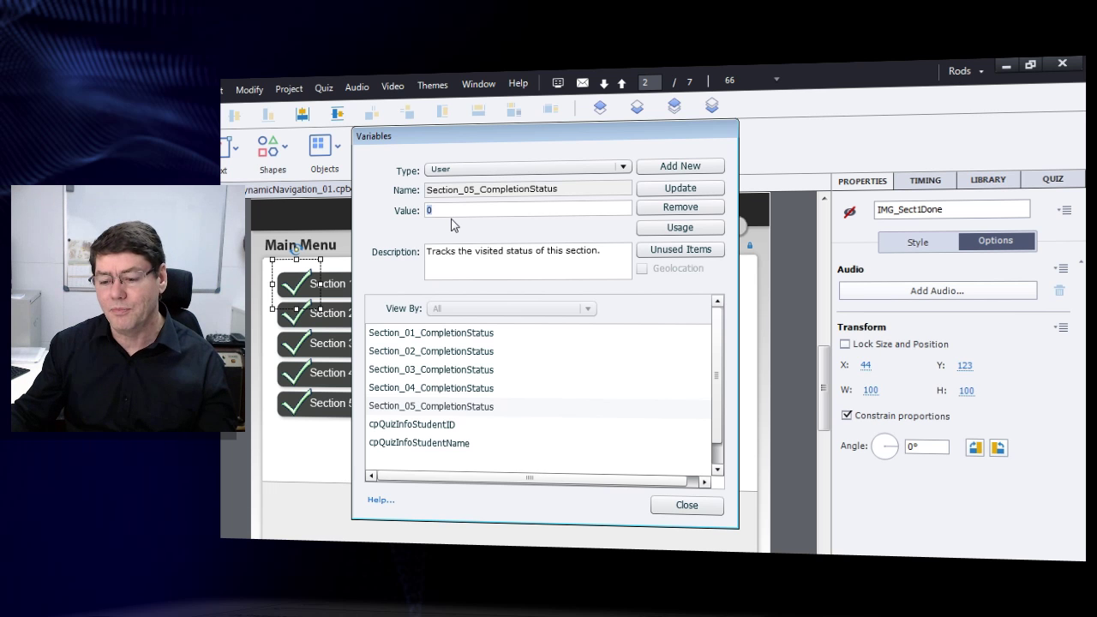
click(686, 506)
- Open the existing Setup_MenuSlide action in the Advanced Actions dialog
click(278, 91)
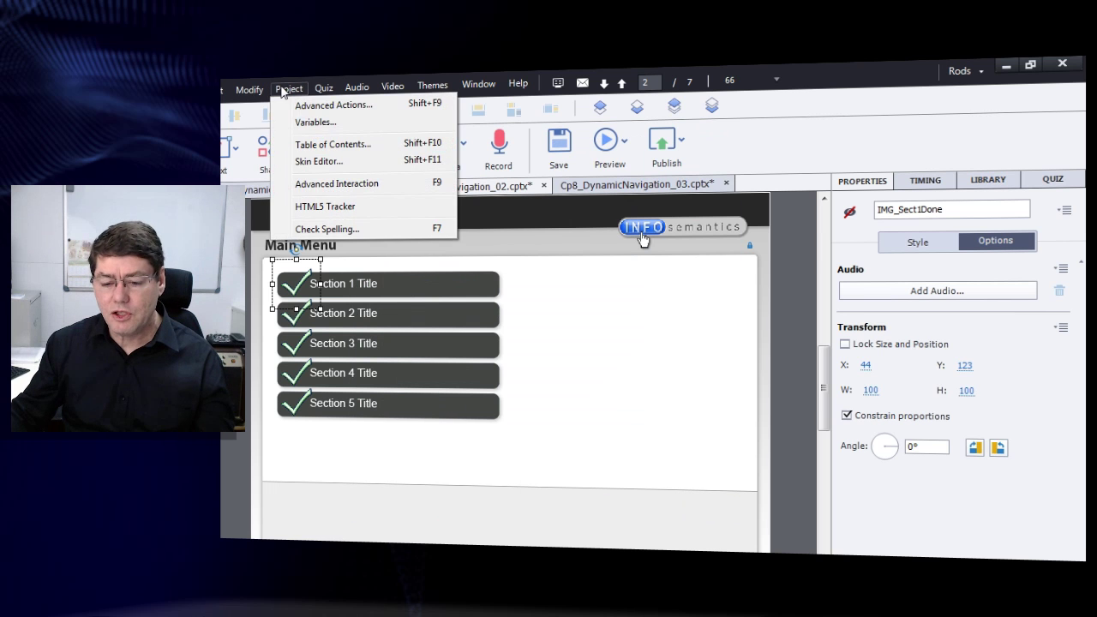
key(Escape)
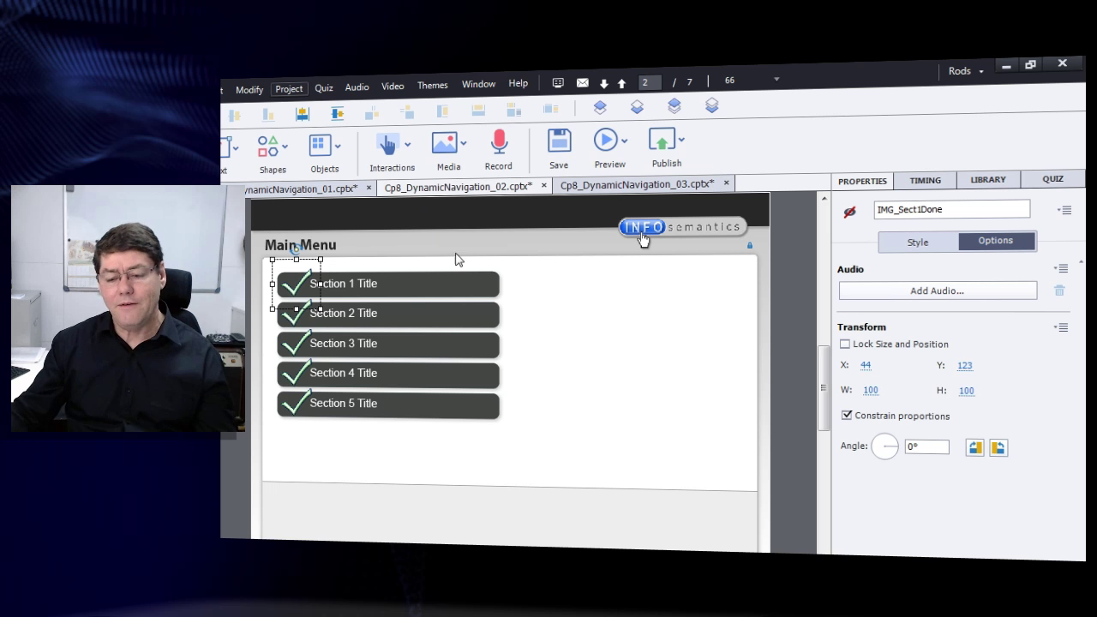
key(shift+F9)
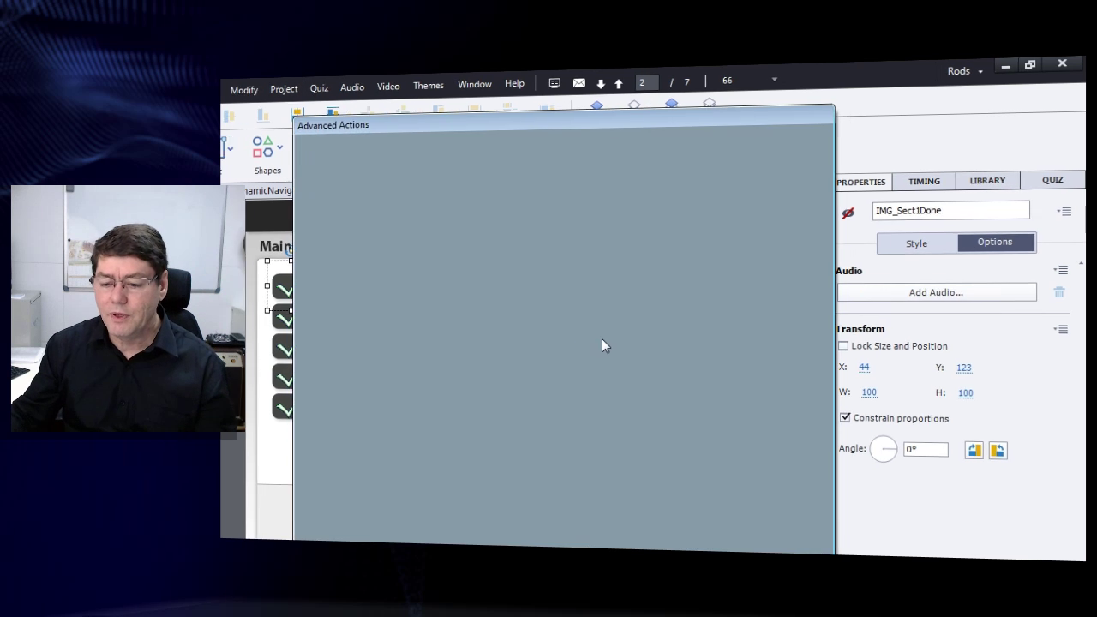
click(773, 161)
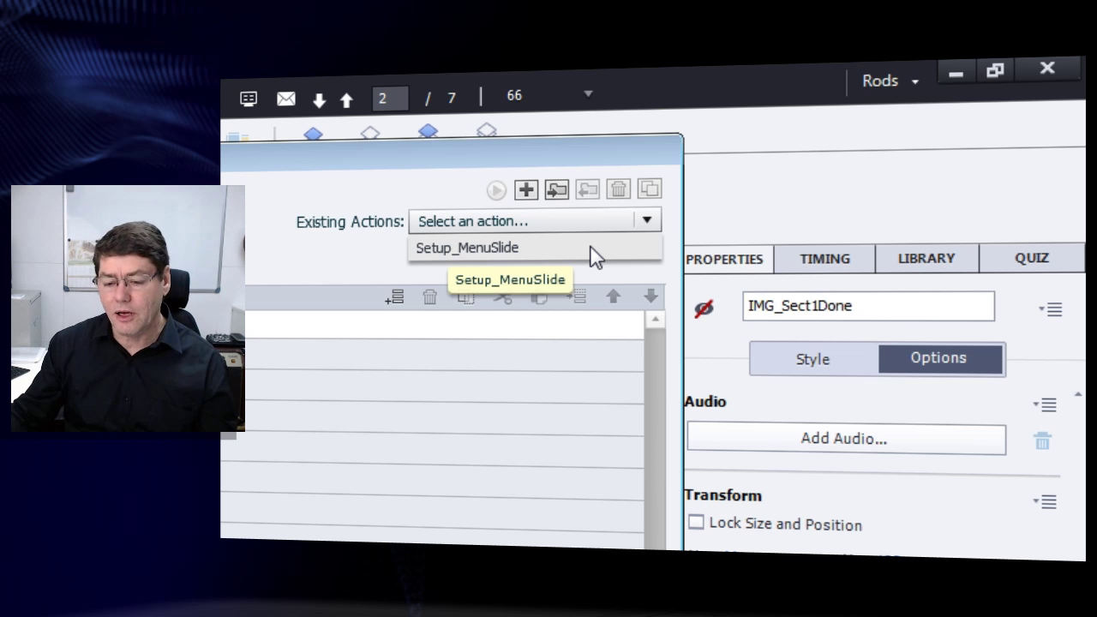
click(565, 225)
click(556, 228)
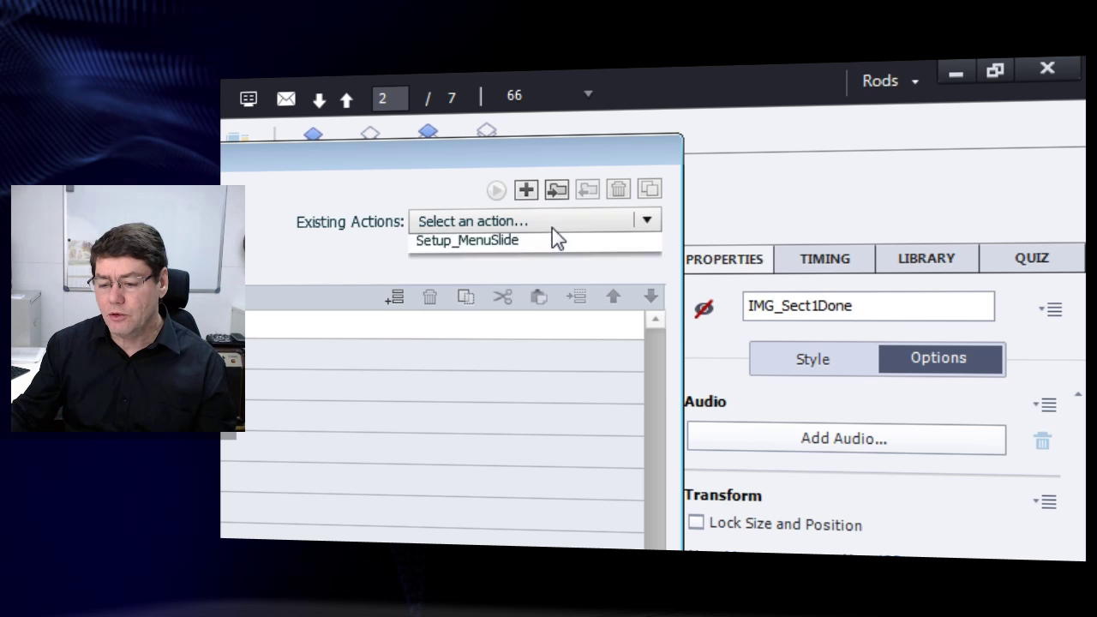
click(554, 242)
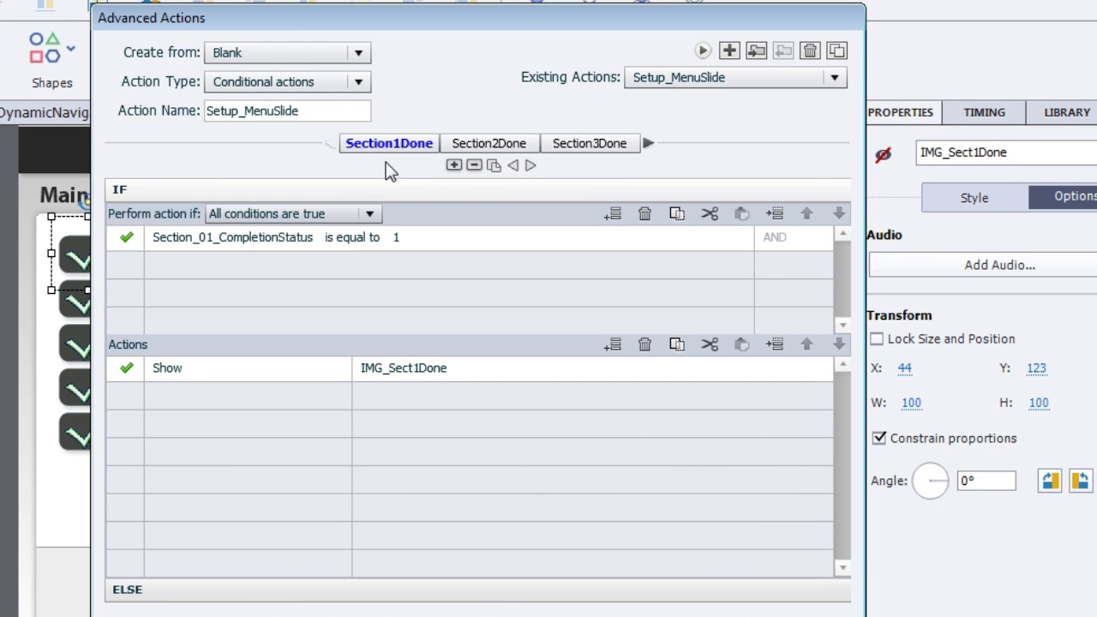
- Review the IF conditions and Show actions across the Setup_MenuSlide decisions from Section1Done to Section5Done, returning to Section1Done
click(514, 147)
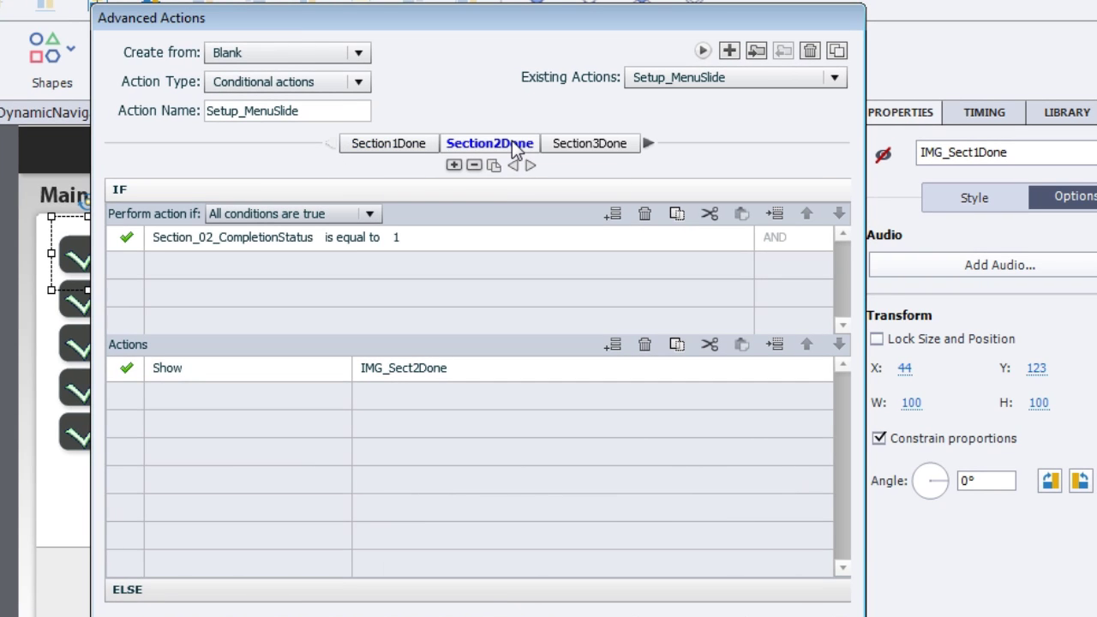
click(607, 146)
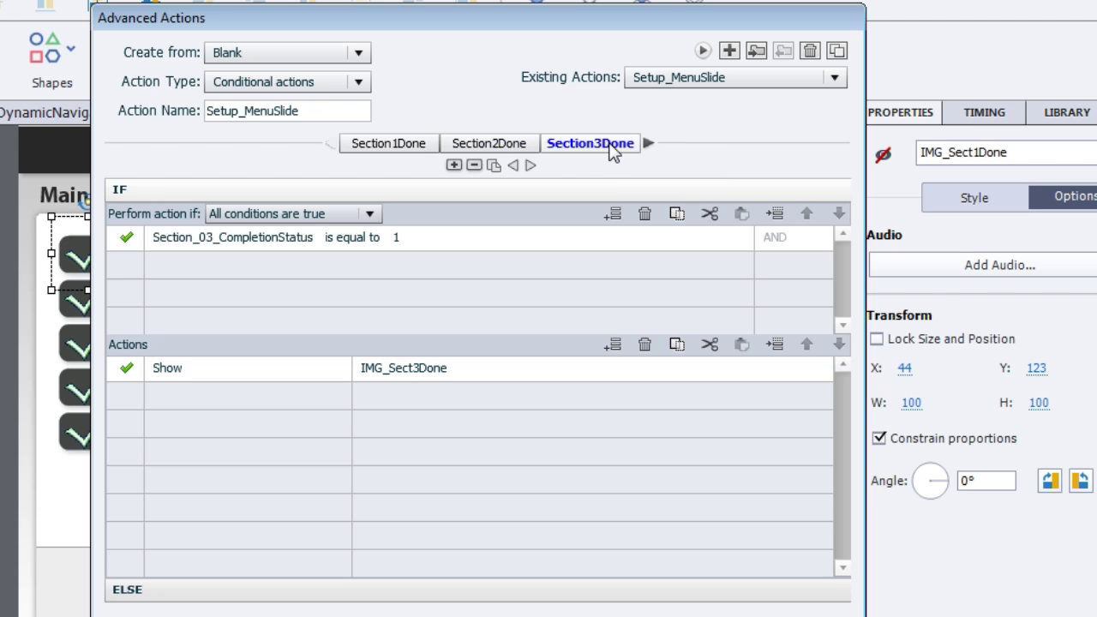
click(648, 144)
click(648, 145)
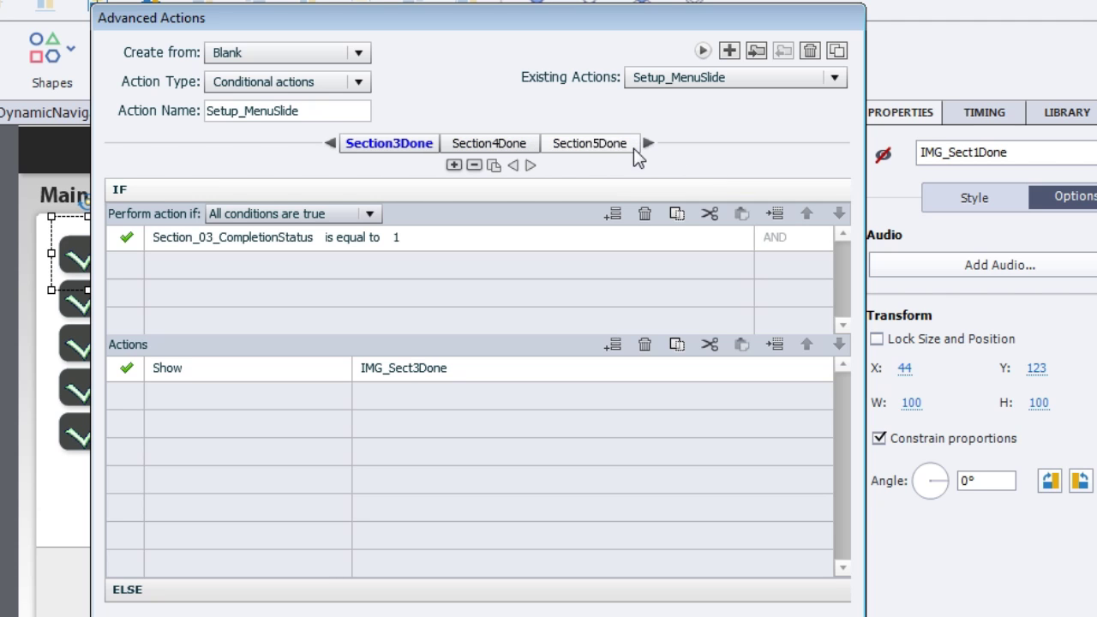
click(604, 144)
click(336, 143)
click(336, 142)
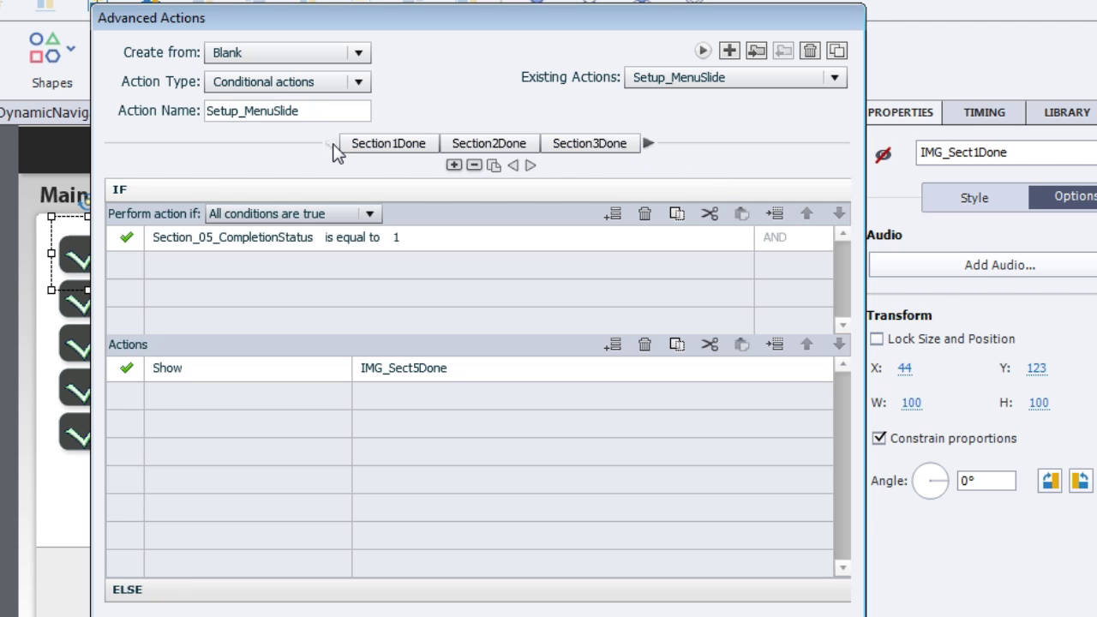
click(373, 145)
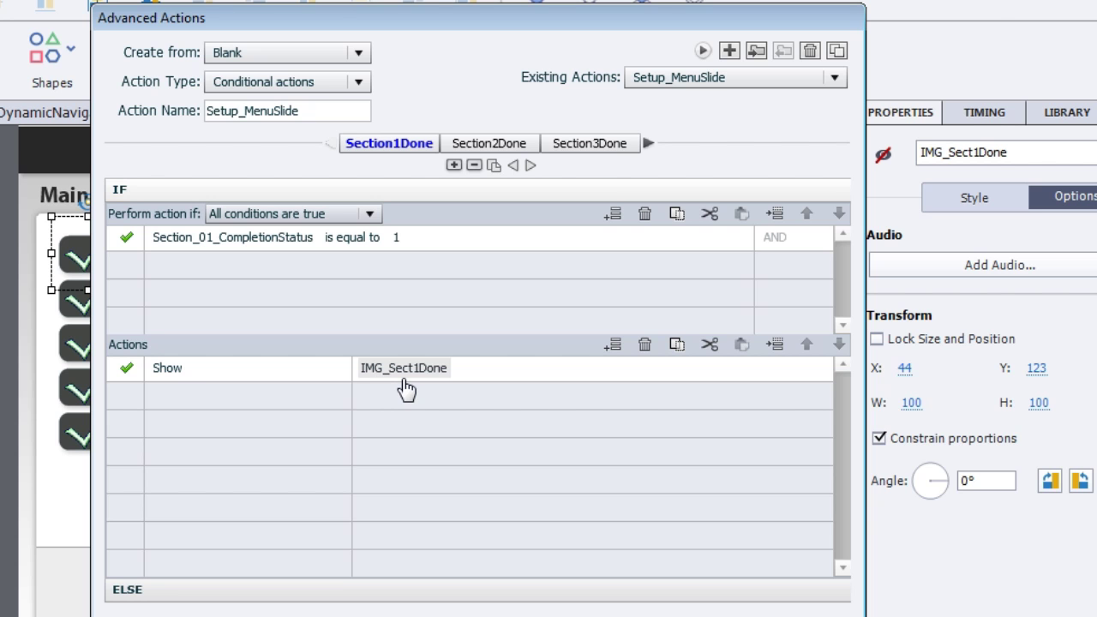
- Check the ELSE action of Section1Done and the conditions of Section2Done and Section3Done, and close the Advanced Actions dialog
drag(329, 19, 462, 22)
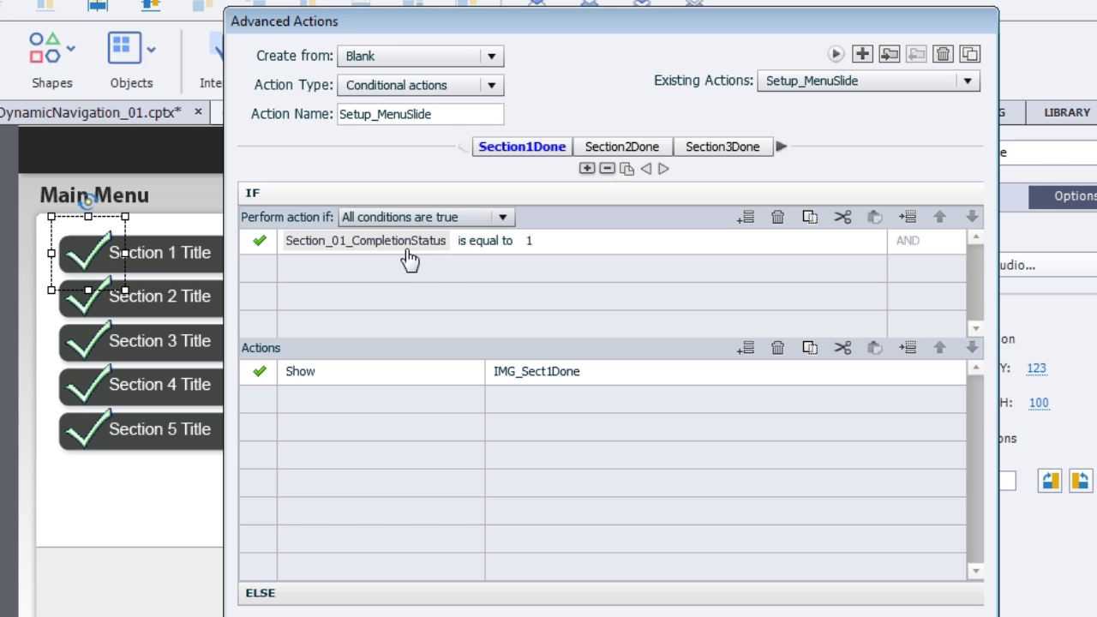
click(330, 593)
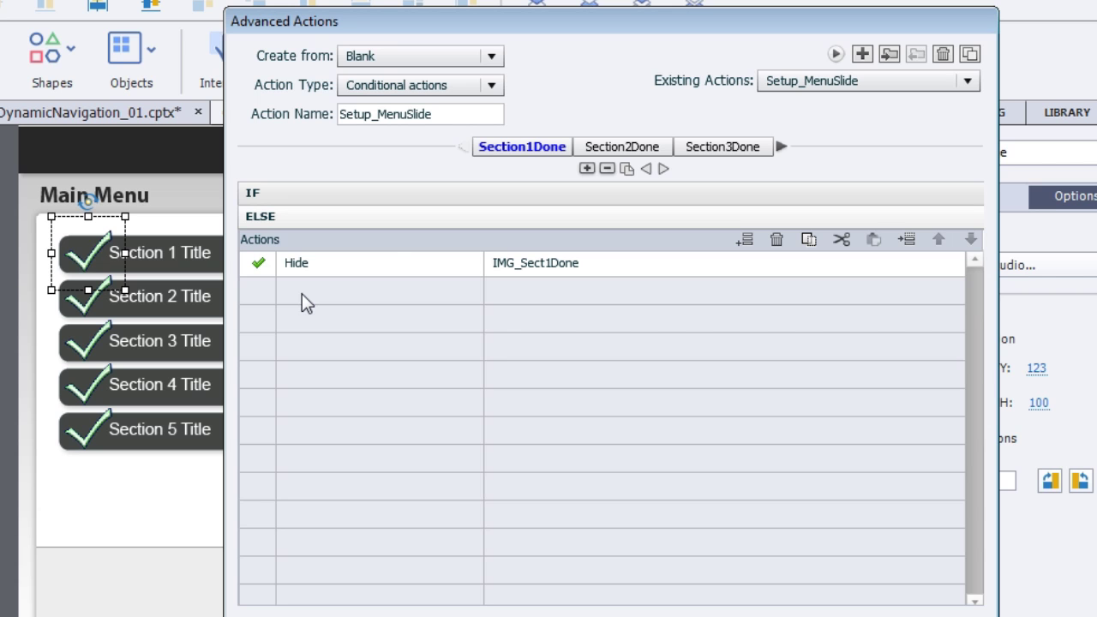
click(622, 147)
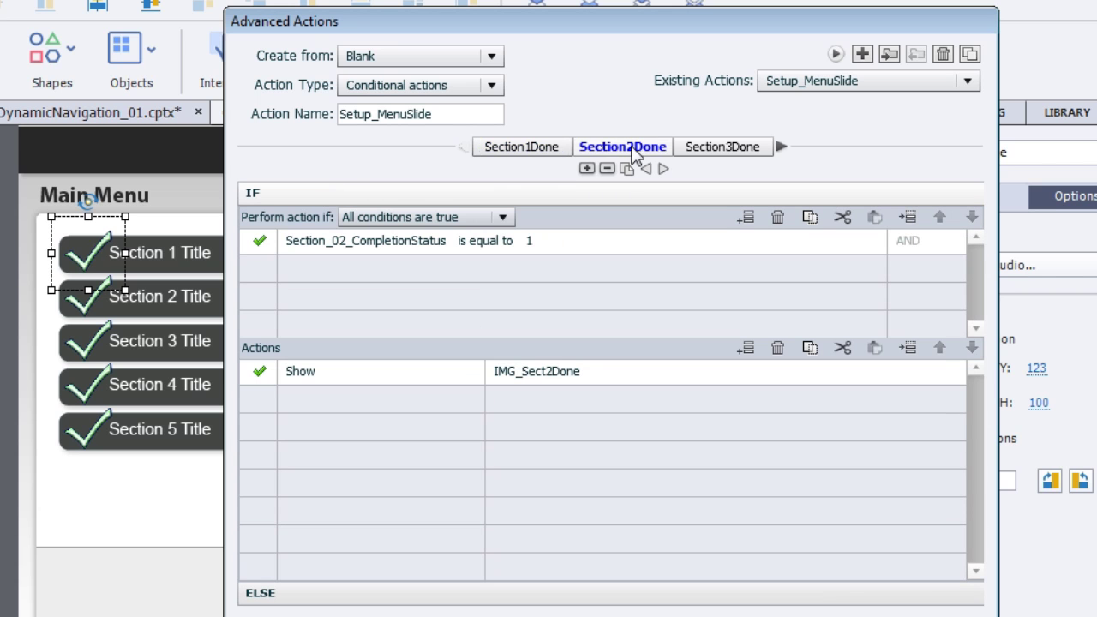
click(718, 149)
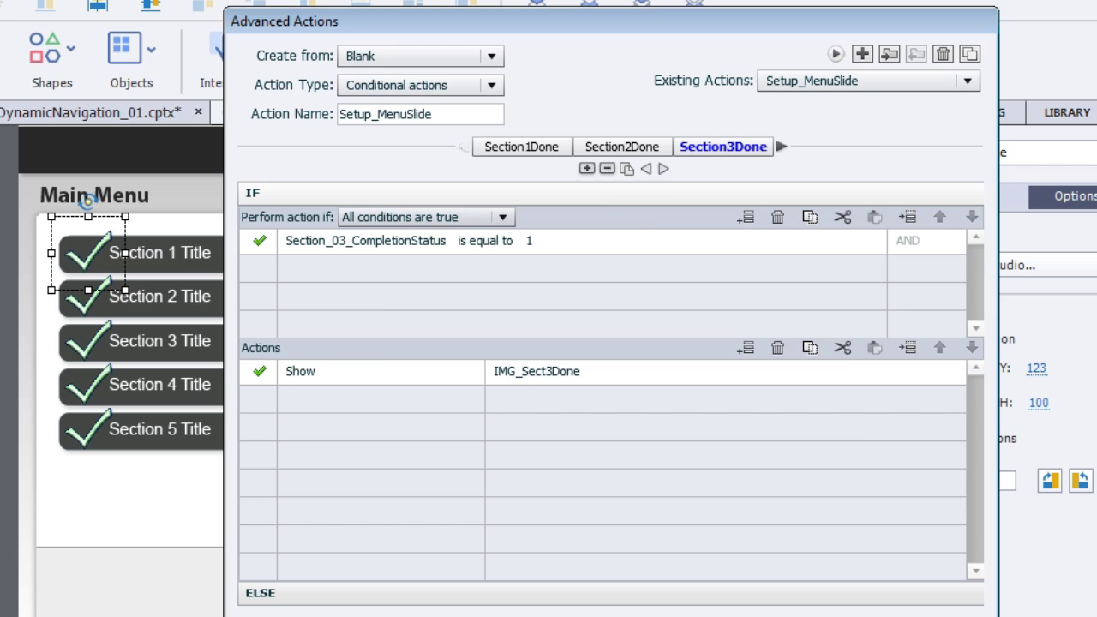
key(Escape)
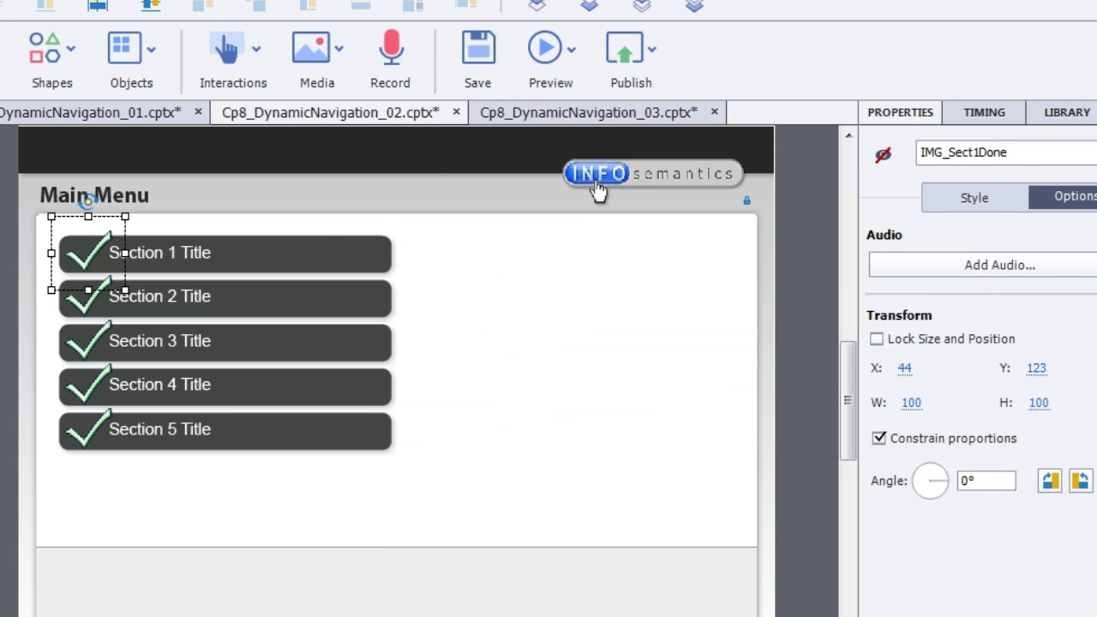
- Go to the Section 1 slide and examine its On Enter action, including the assigned variable and value
key(Down)
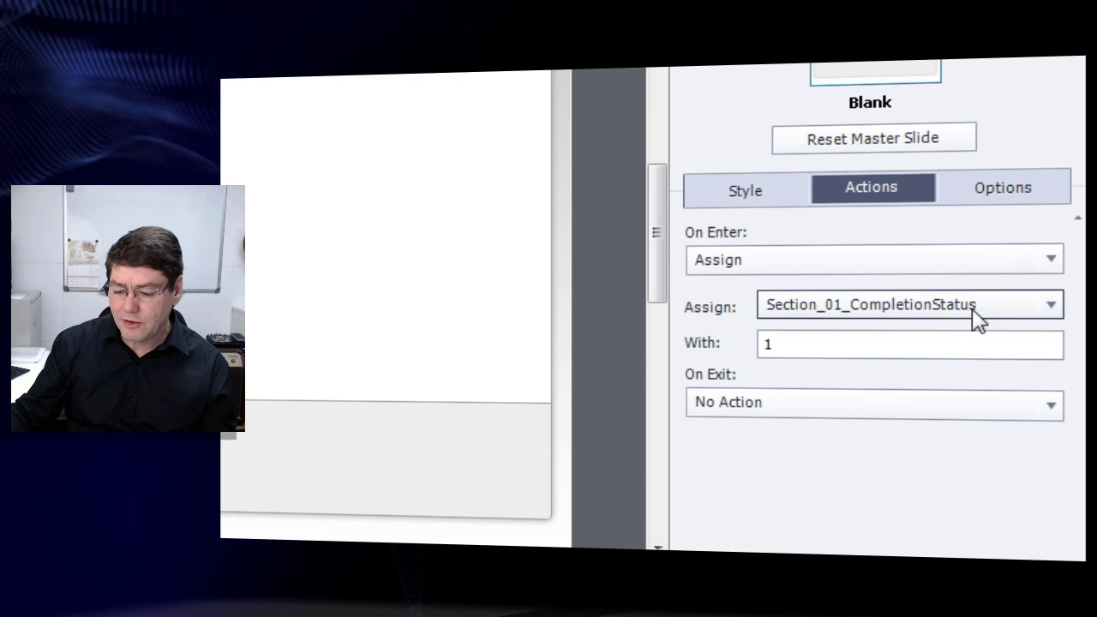
double_click(767, 343)
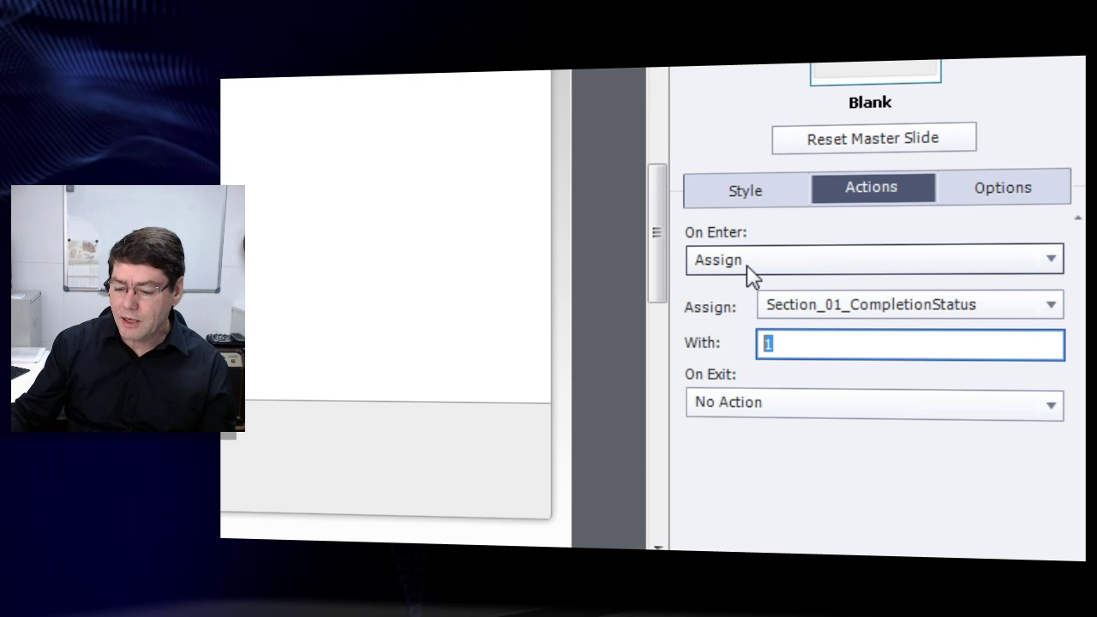
click(1000, 267)
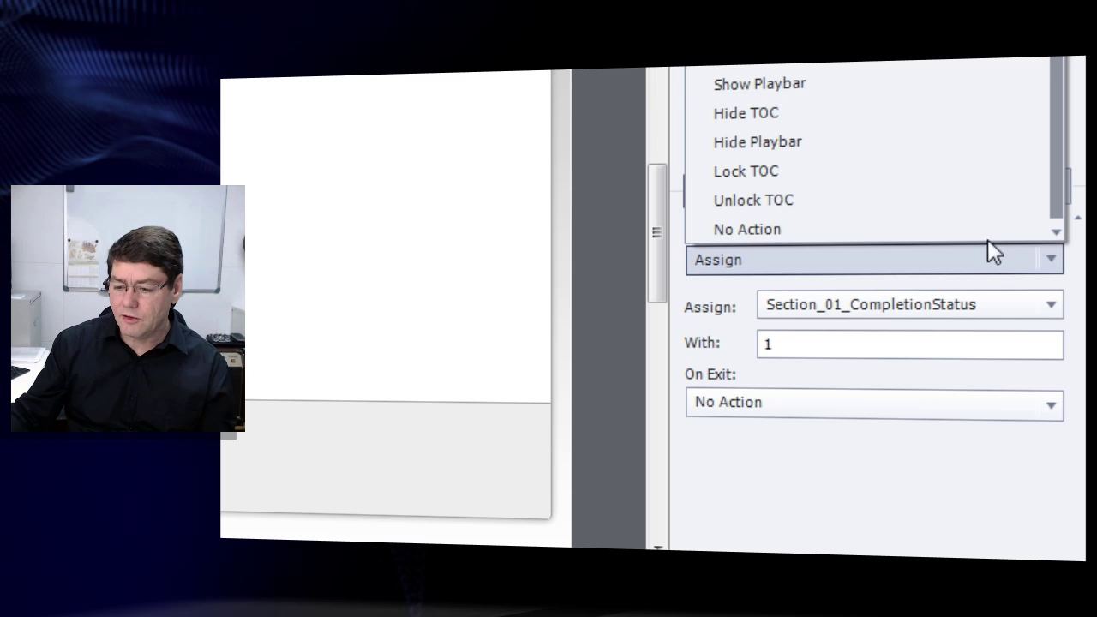
click(991, 251)
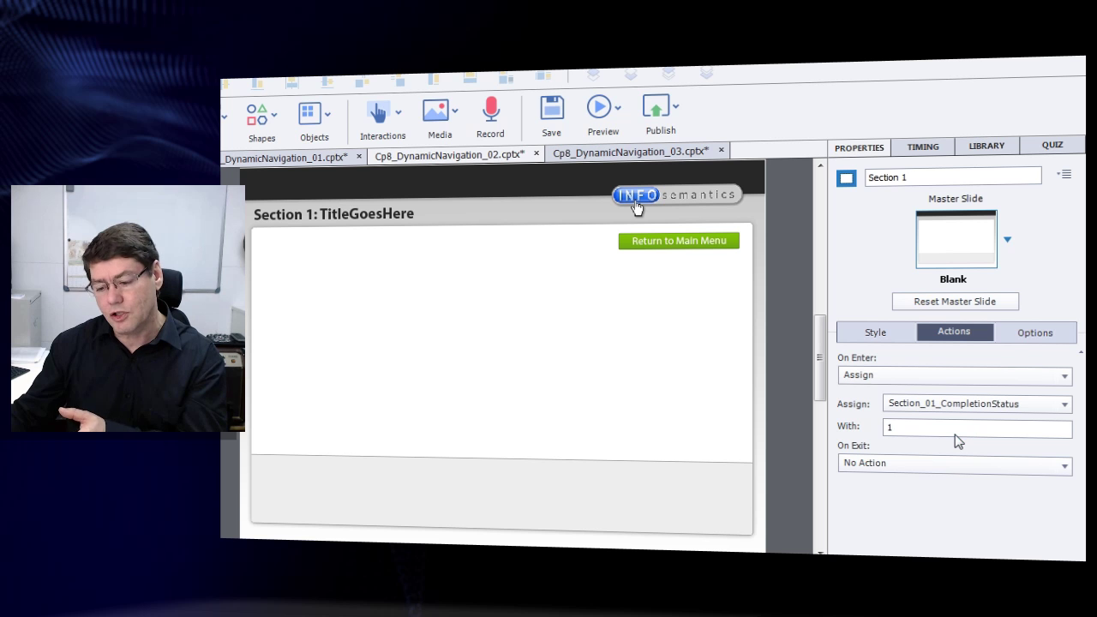
- Check the action of the Return to Main Menu button and the On Enter action of the Main Menu slide
click(664, 245)
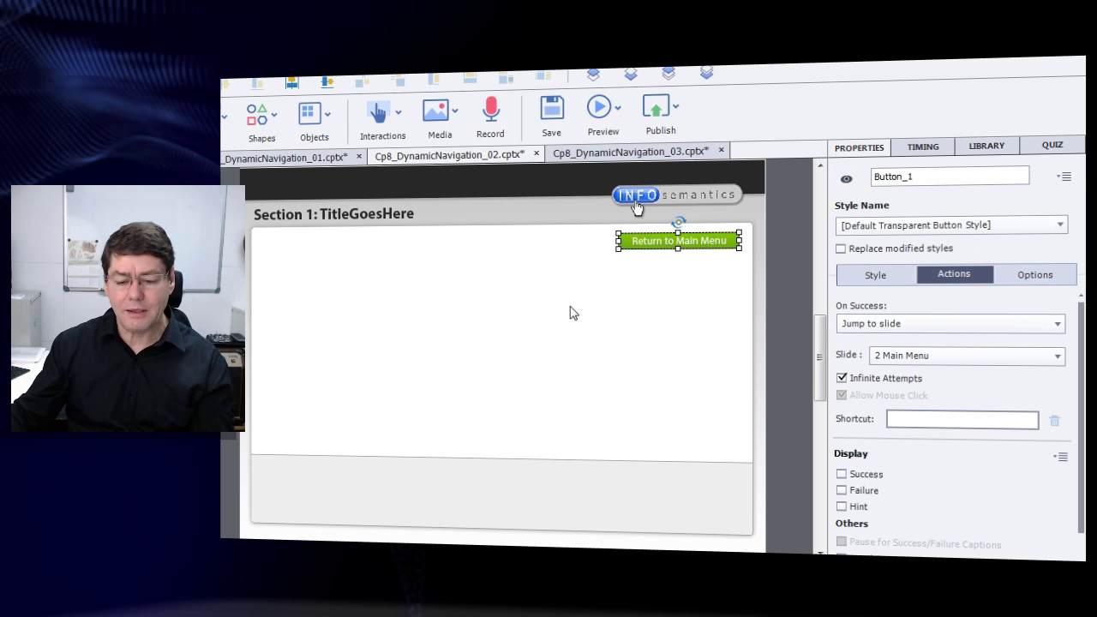
key(Page_Up)
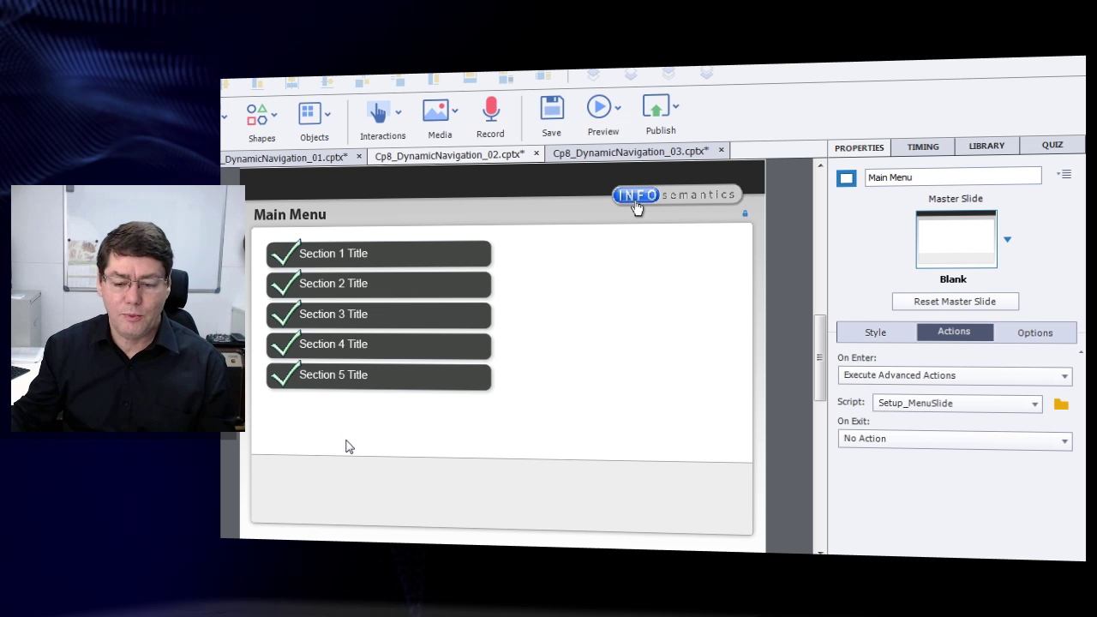
- Preview the project, continue past the intro slide, and visit Sections 1 and 2 from the Main Menu, returning to the menu after each
key(F12)
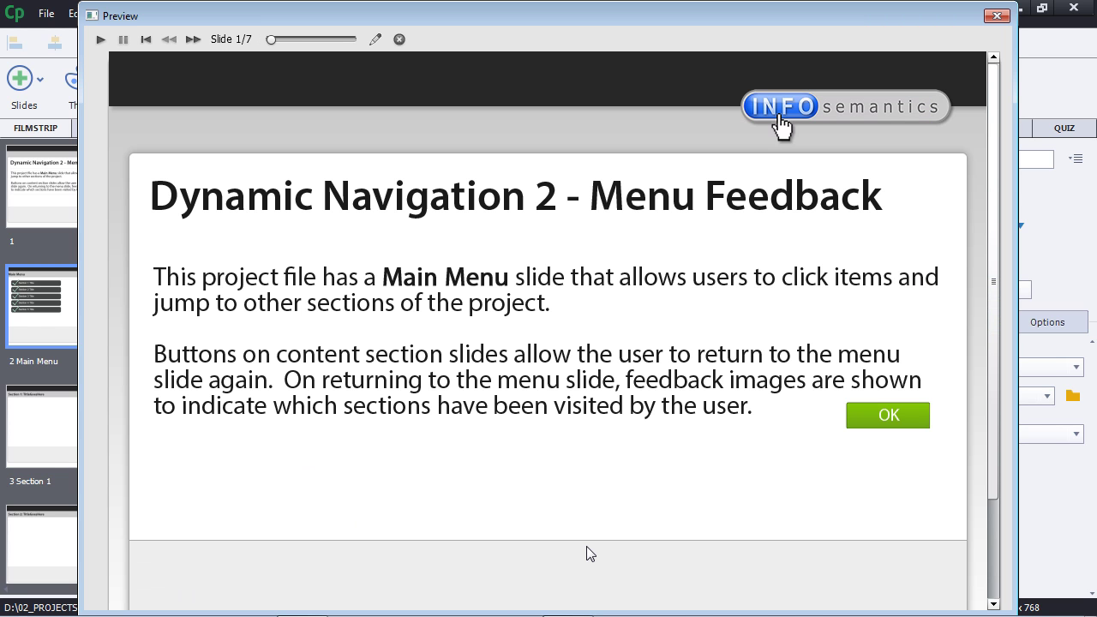
click(888, 416)
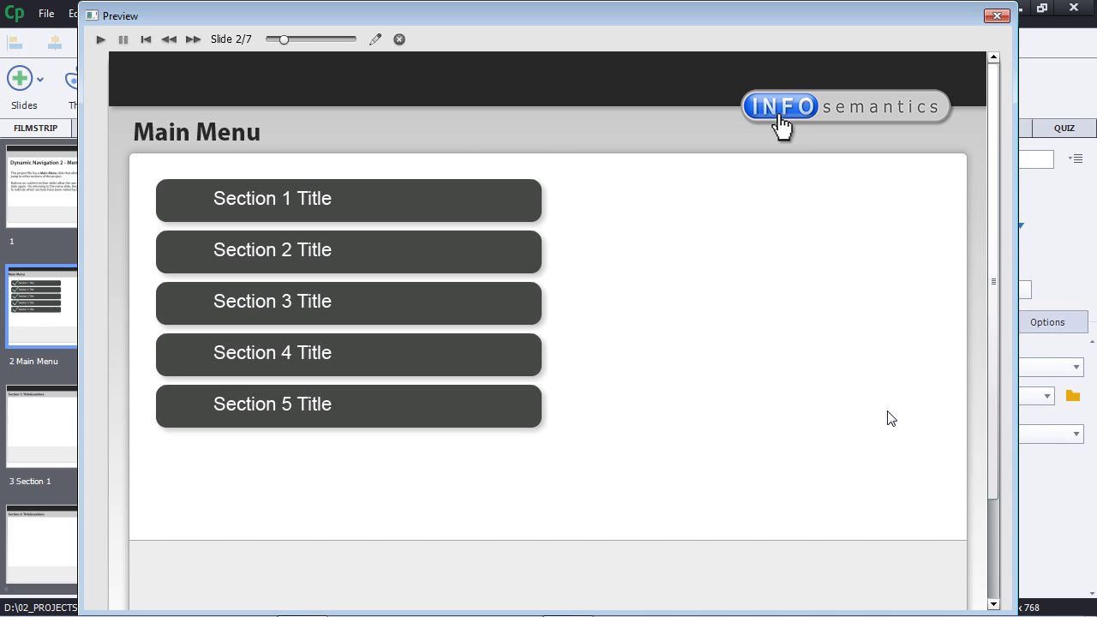
click(444, 206)
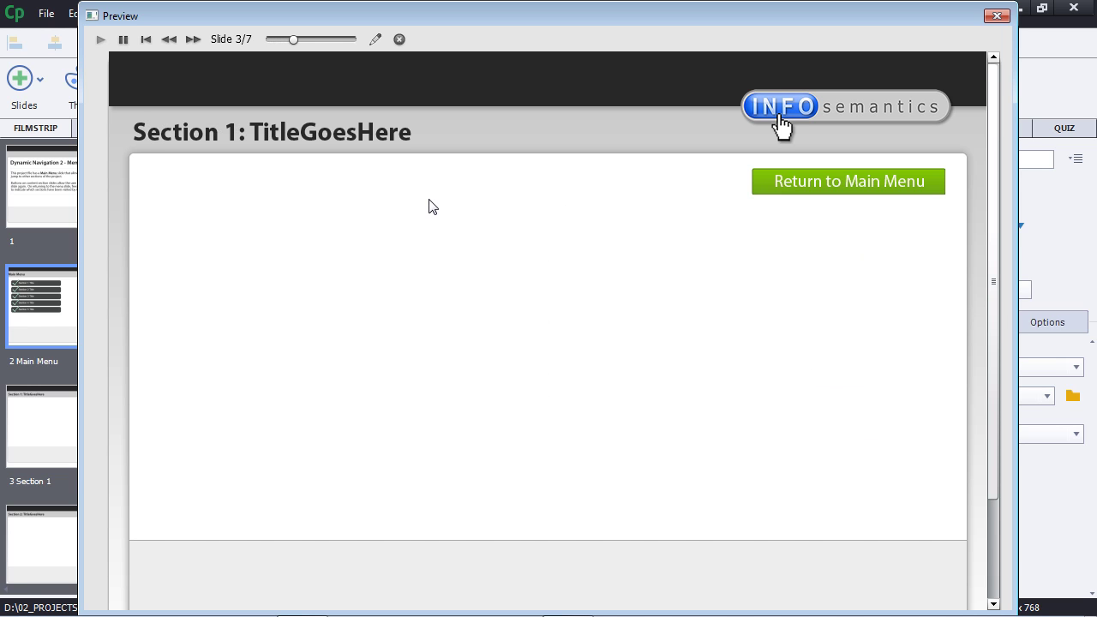
click(854, 184)
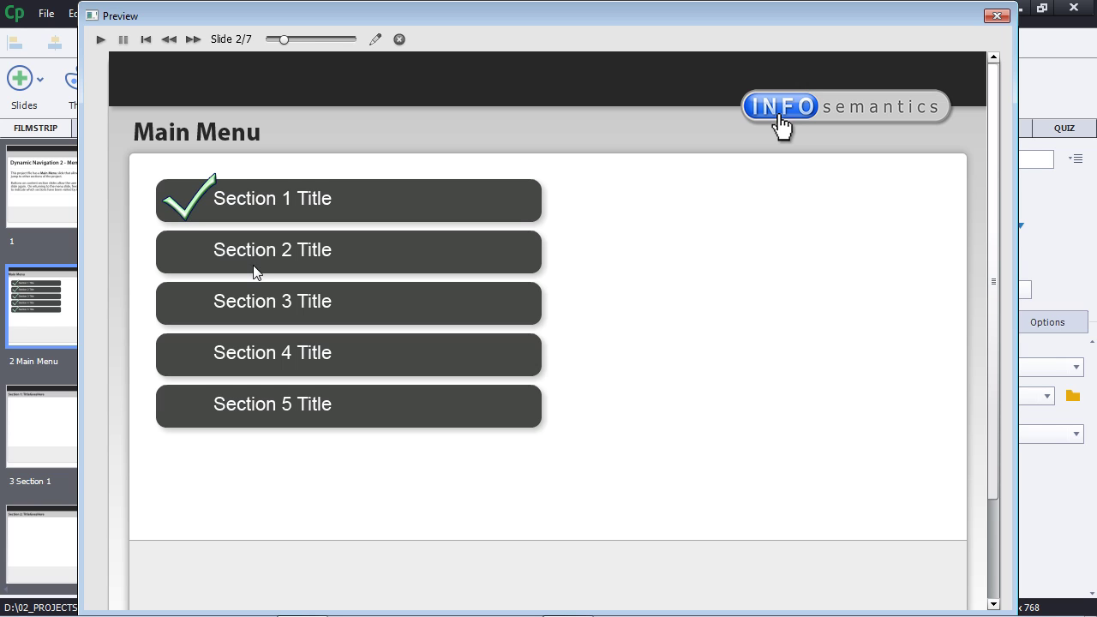
click(389, 255)
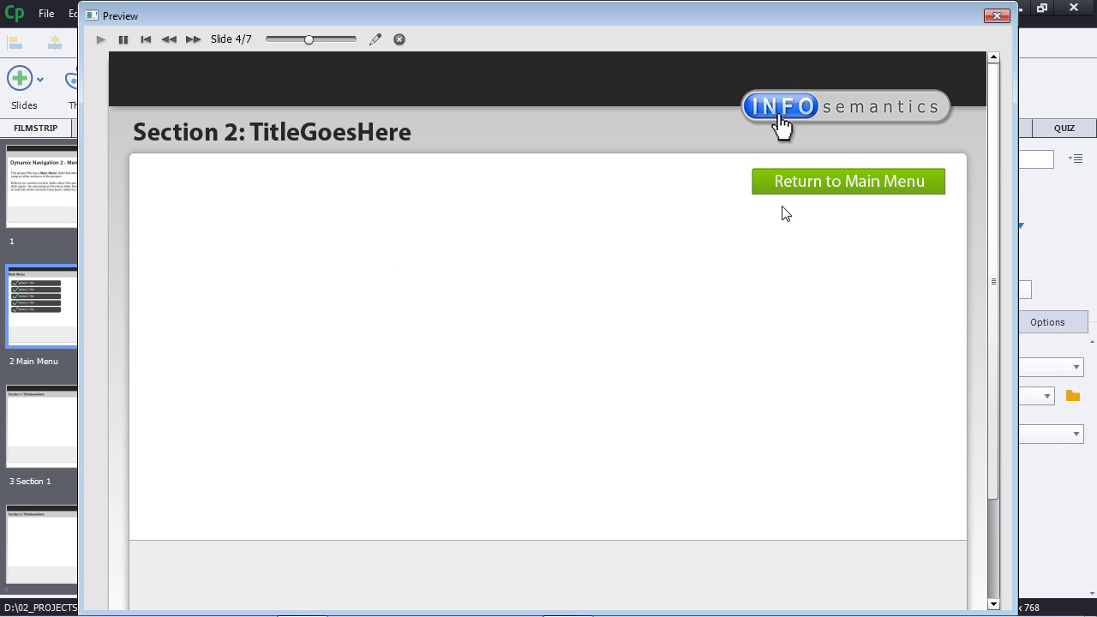
click(842, 183)
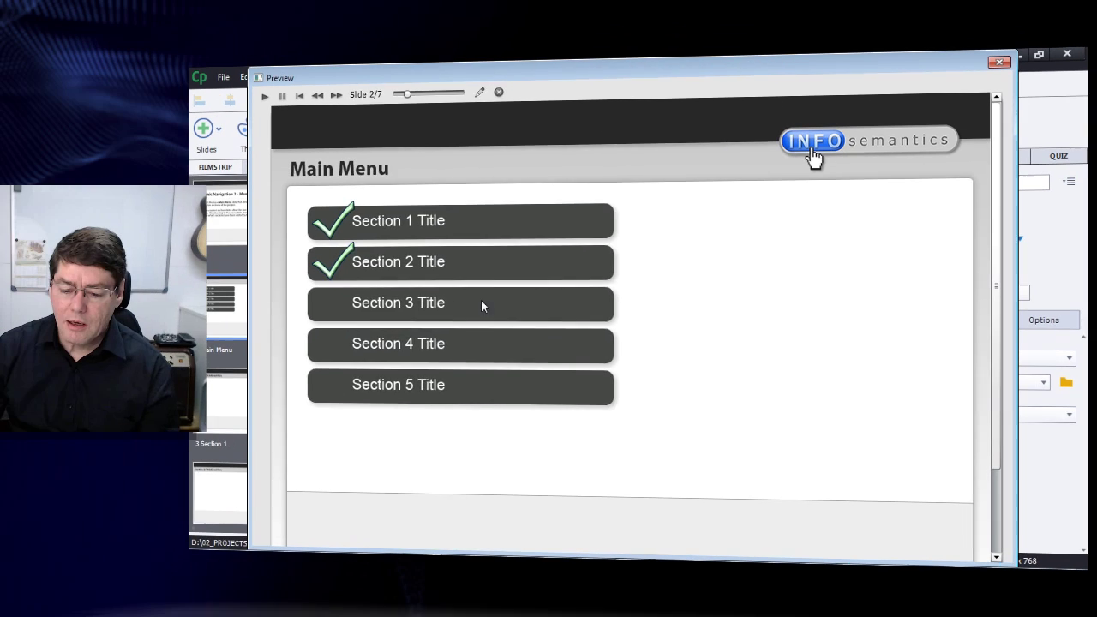
- Visit Sections 3, 4 and 5 from the previewed Main Menu, returning to the menu after each one
click(500, 306)
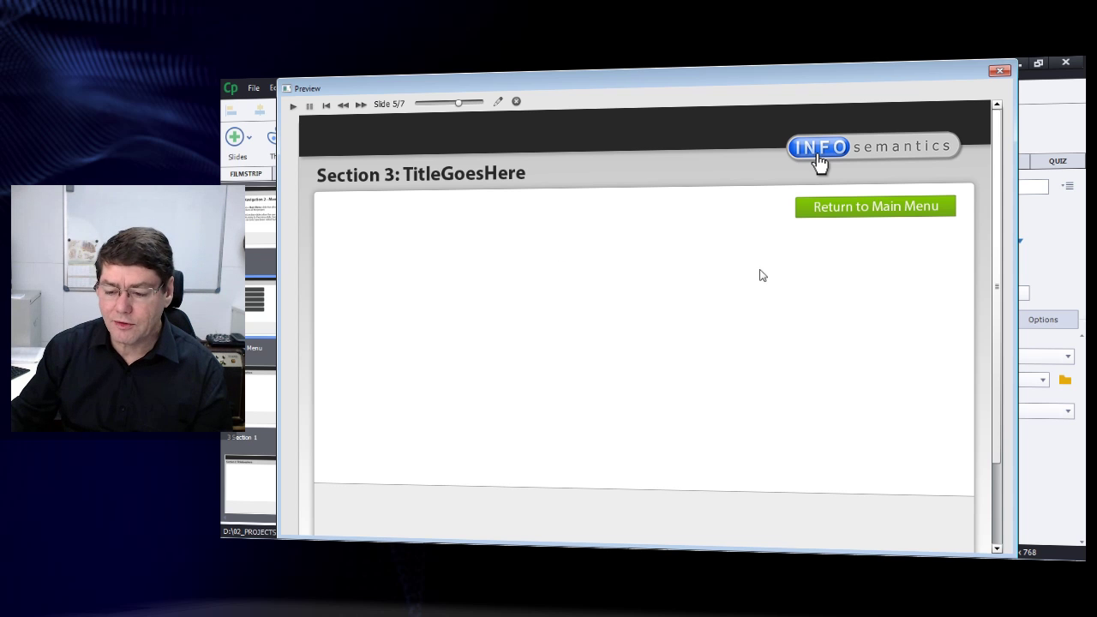
click(895, 207)
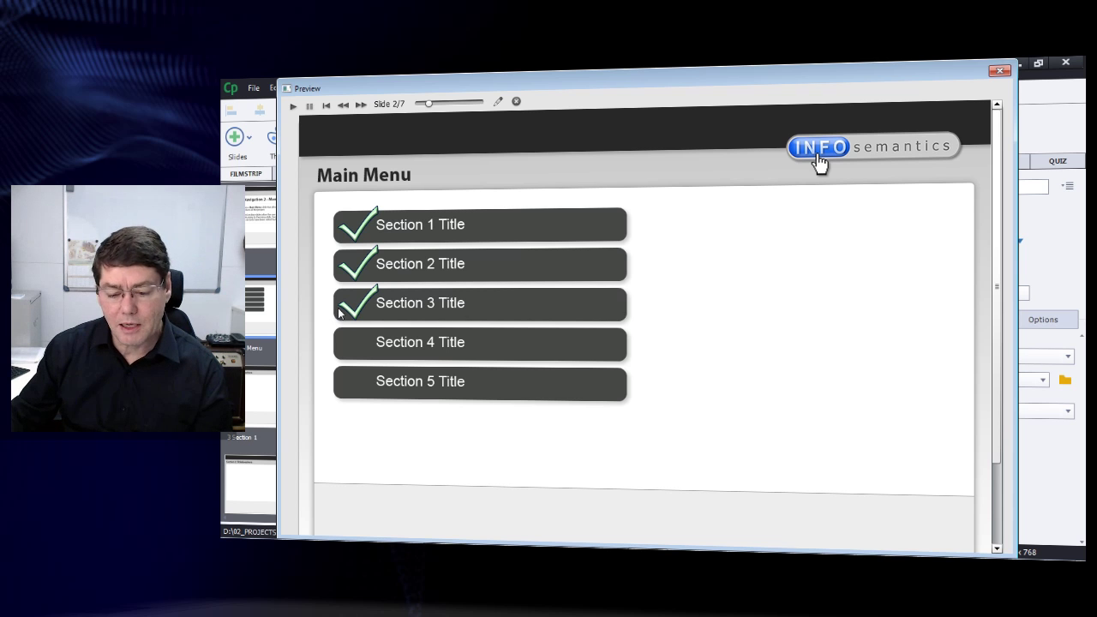
click(478, 348)
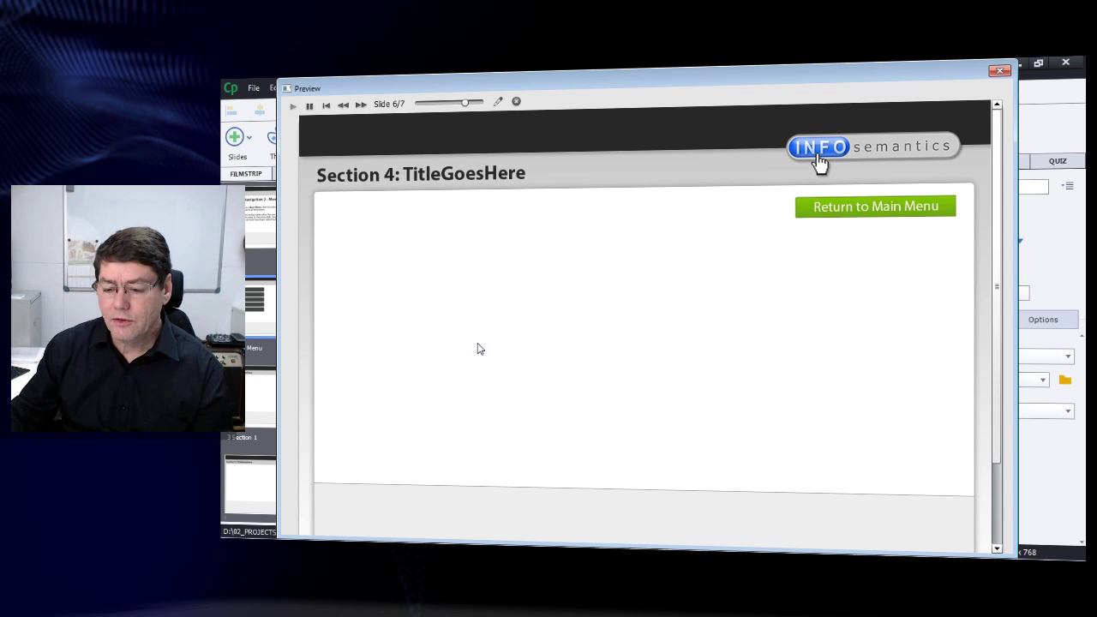
click(867, 214)
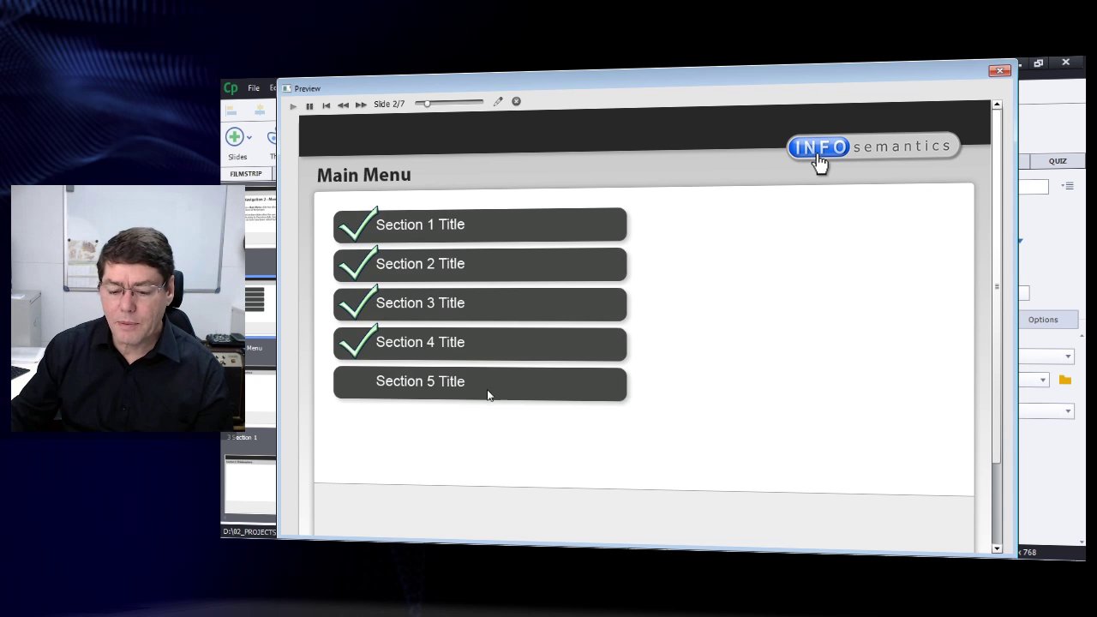
click(487, 394)
click(818, 206)
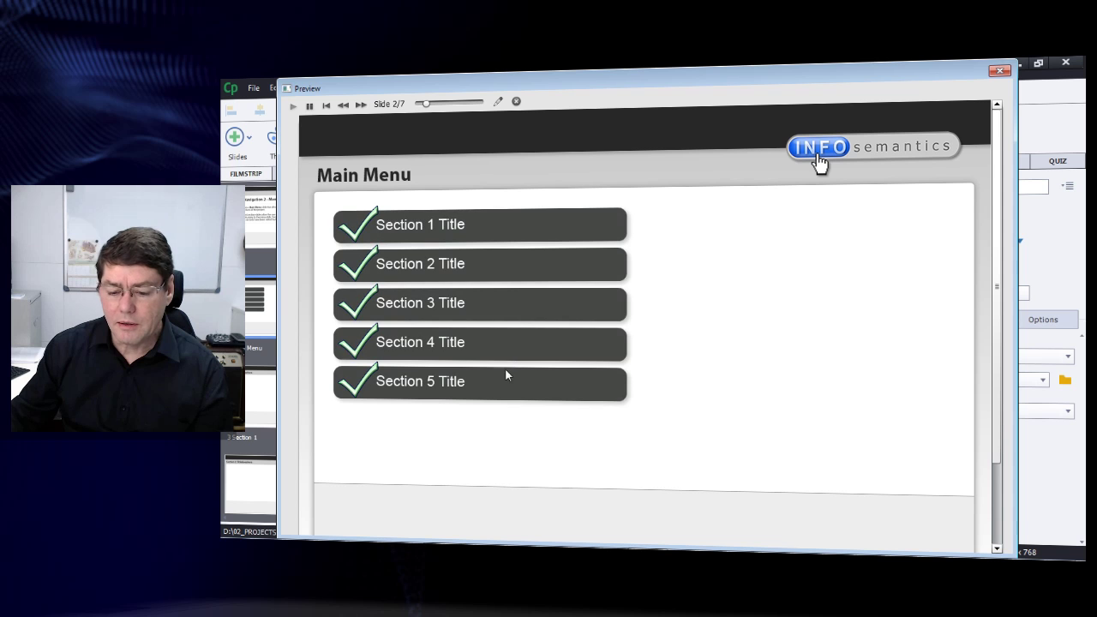
- Revisit the already completed Sections 1, 2 and 3 in the preview, returning to the Main Menu each time
click(538, 232)
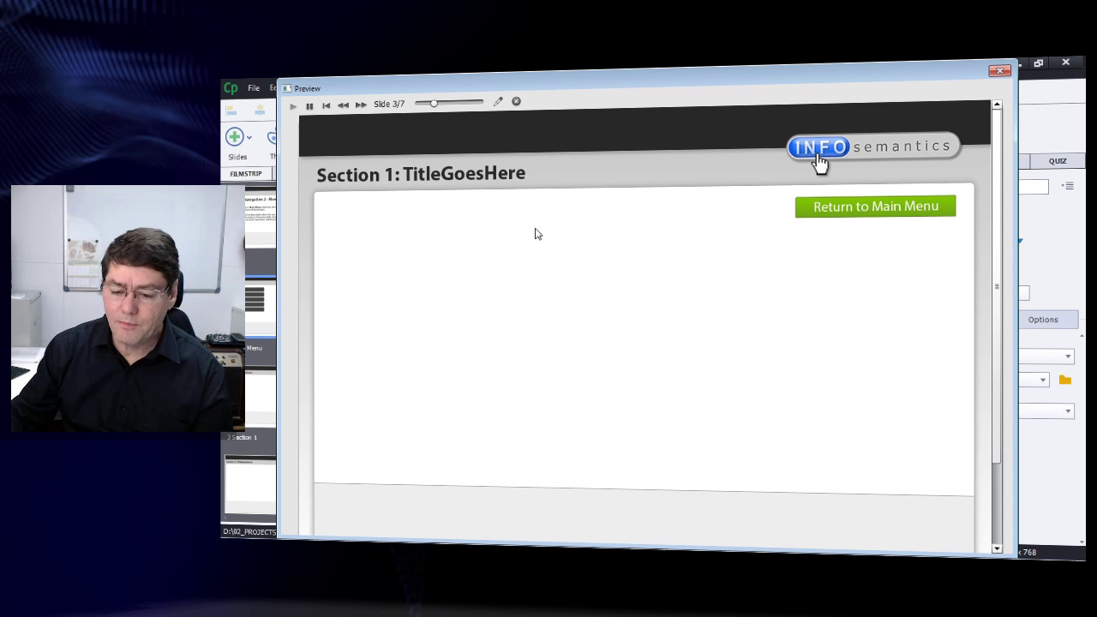
click(817, 216)
click(518, 280)
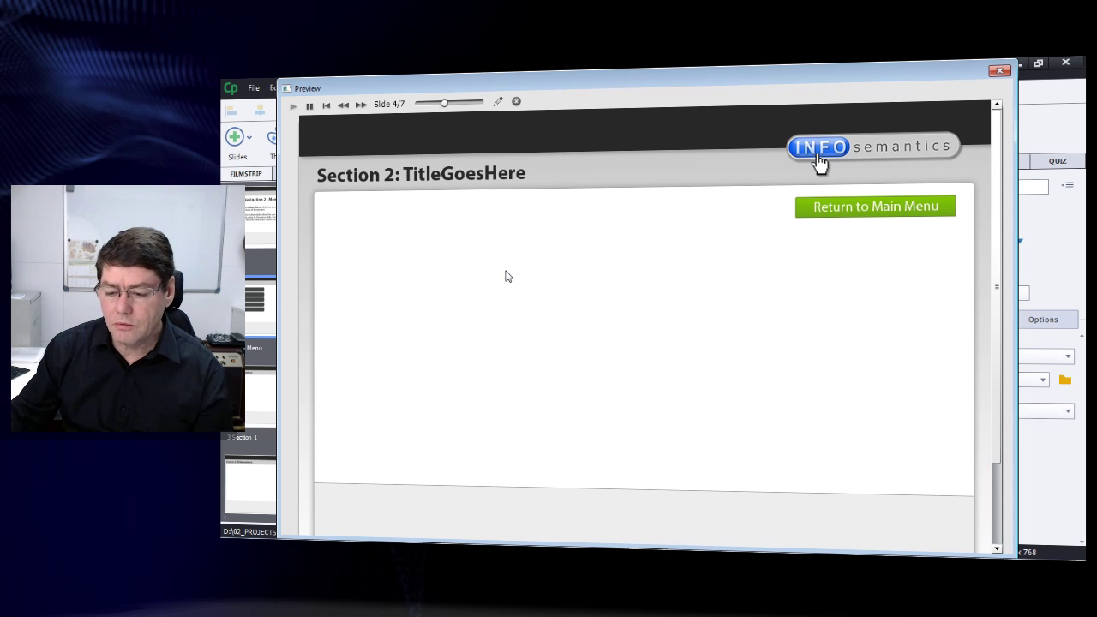
click(833, 208)
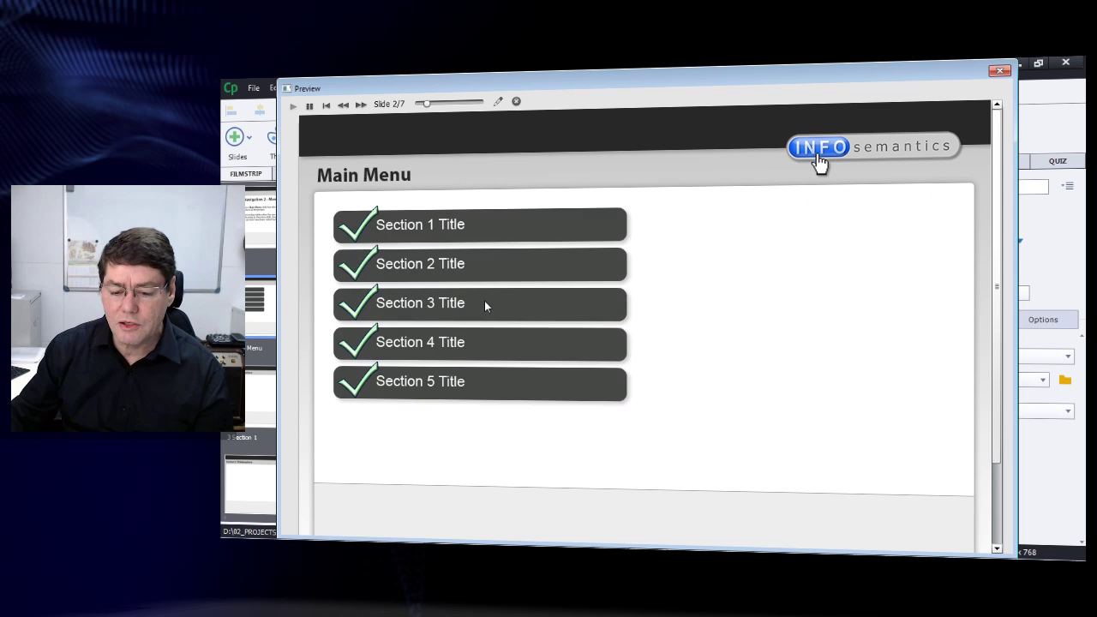
click(484, 306)
click(872, 206)
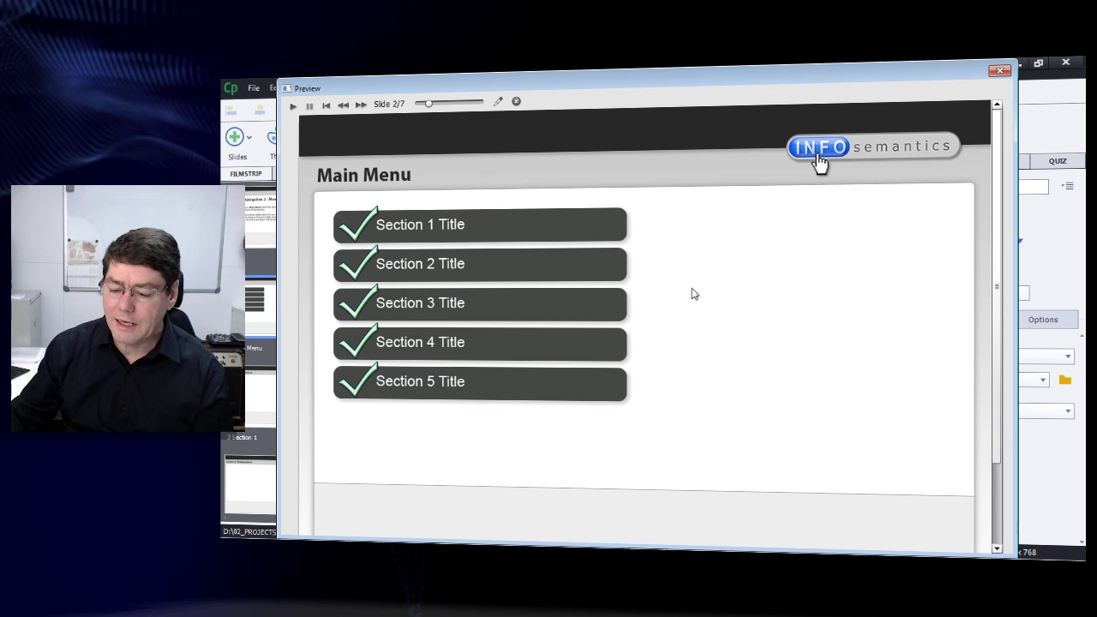
- Check the playbar below the previewed Main Menu slide and close the preview
drag(1004, 312, 1008, 426)
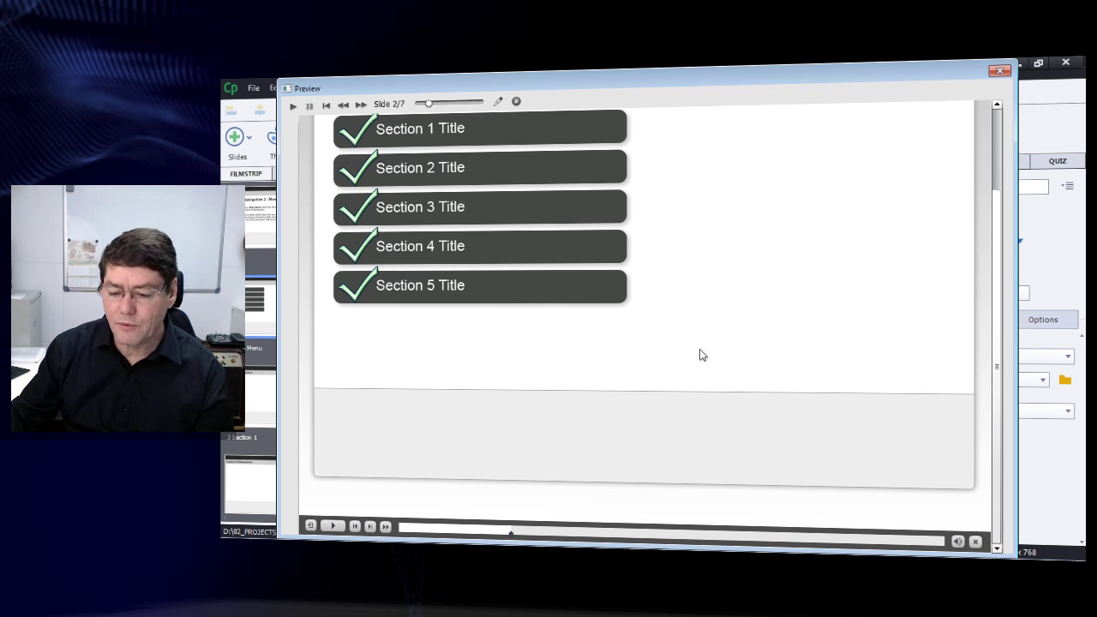
scroll(996, 342, up, 2)
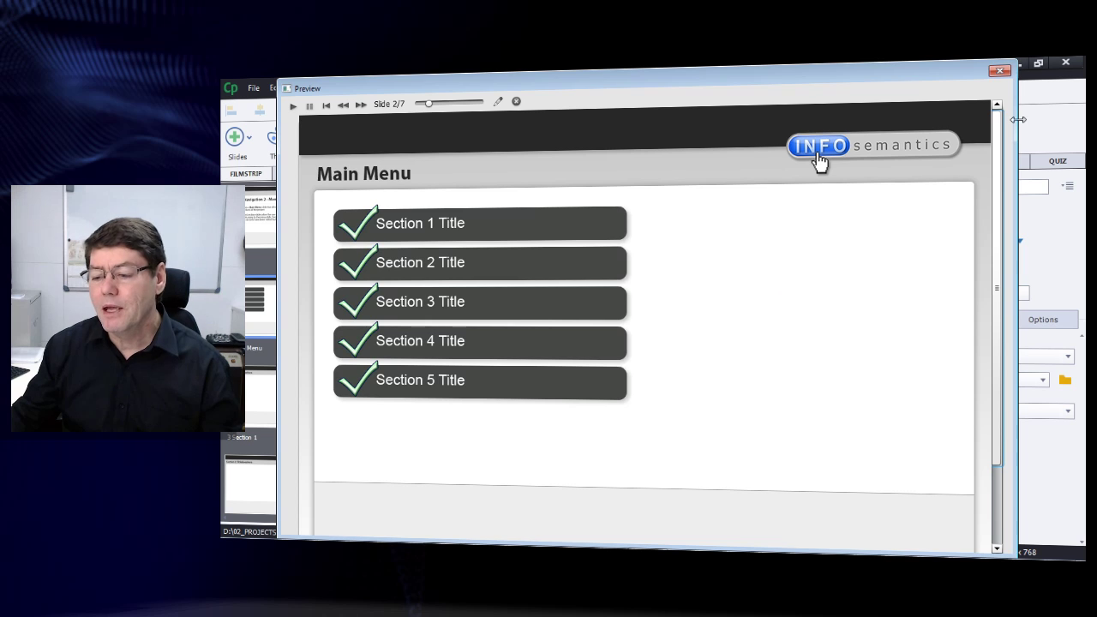
click(1001, 72)
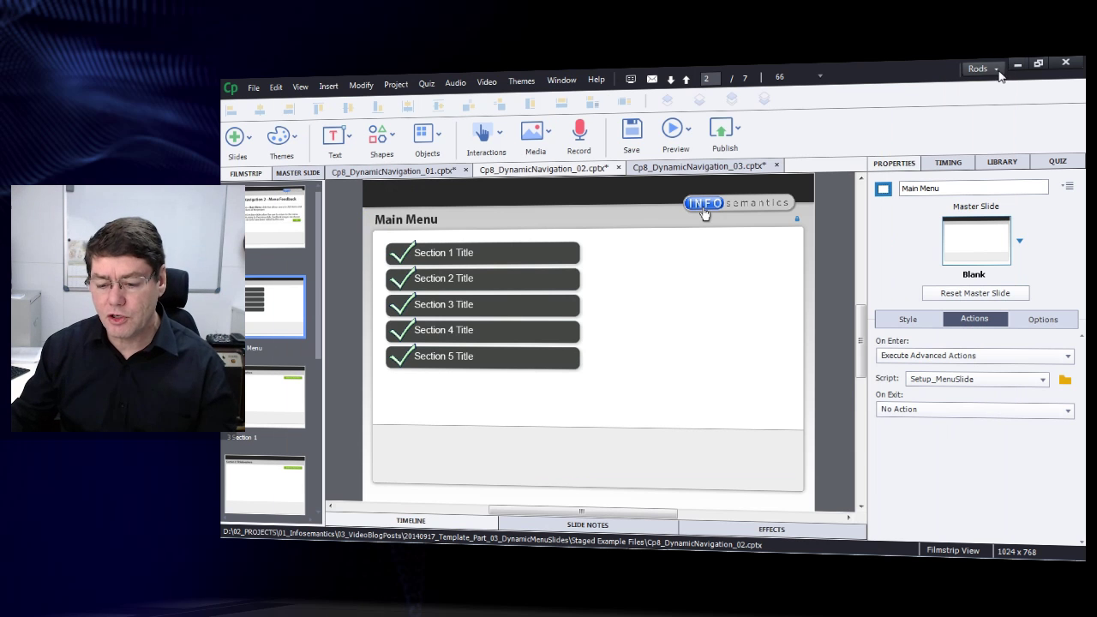
- Switch to Cp8_DynamicNavigation_03.cptx and examine the properties of the Section 1 checkmark, the Congratulations caption and the Continue button
click(662, 170)
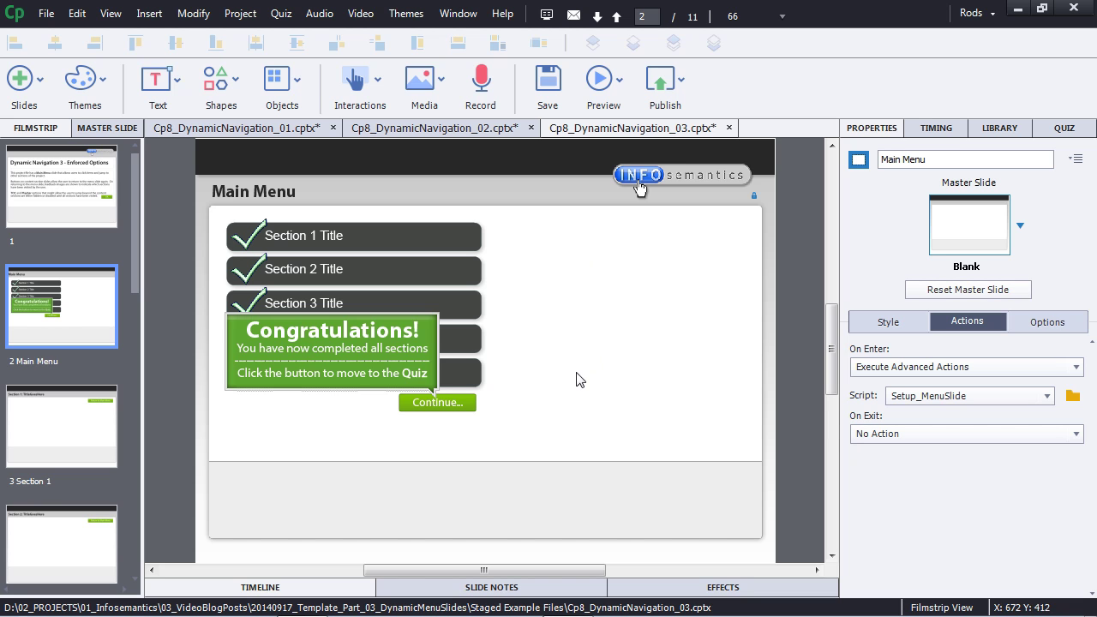
click(252, 238)
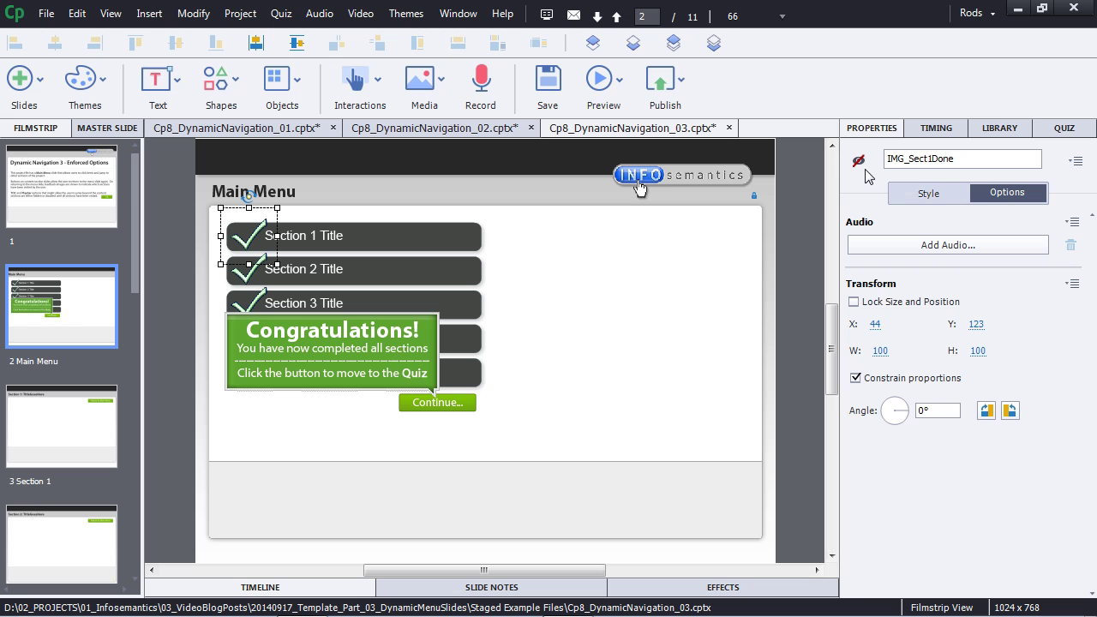
click(299, 362)
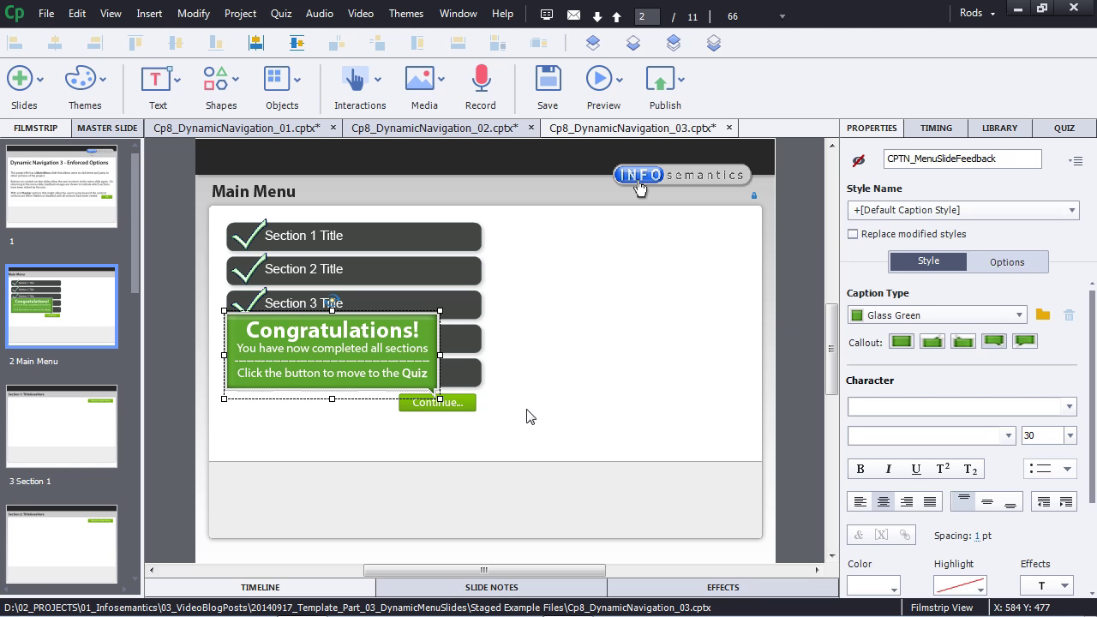
click(454, 404)
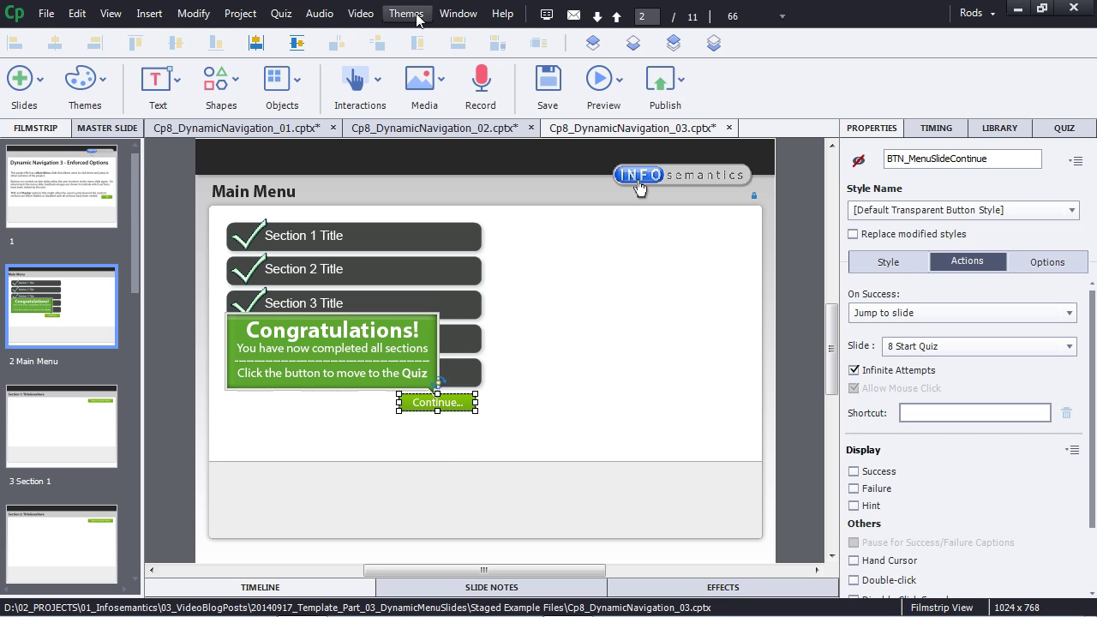
- Review the project's user variables for section completion status and close the Variables dialog
click(240, 14)
key(Escape)
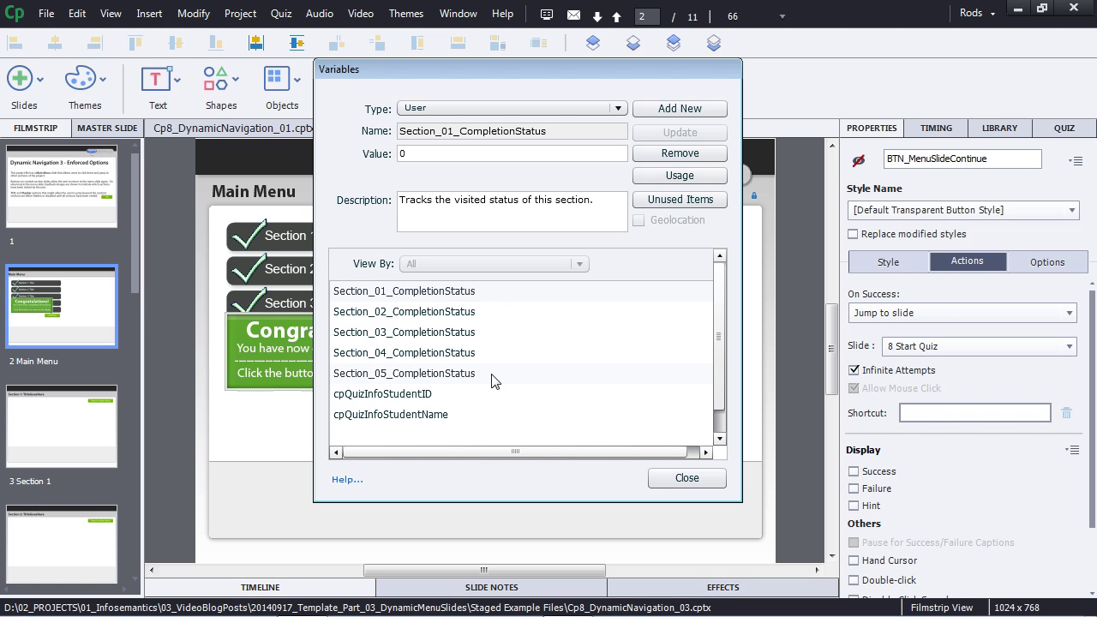
click(685, 479)
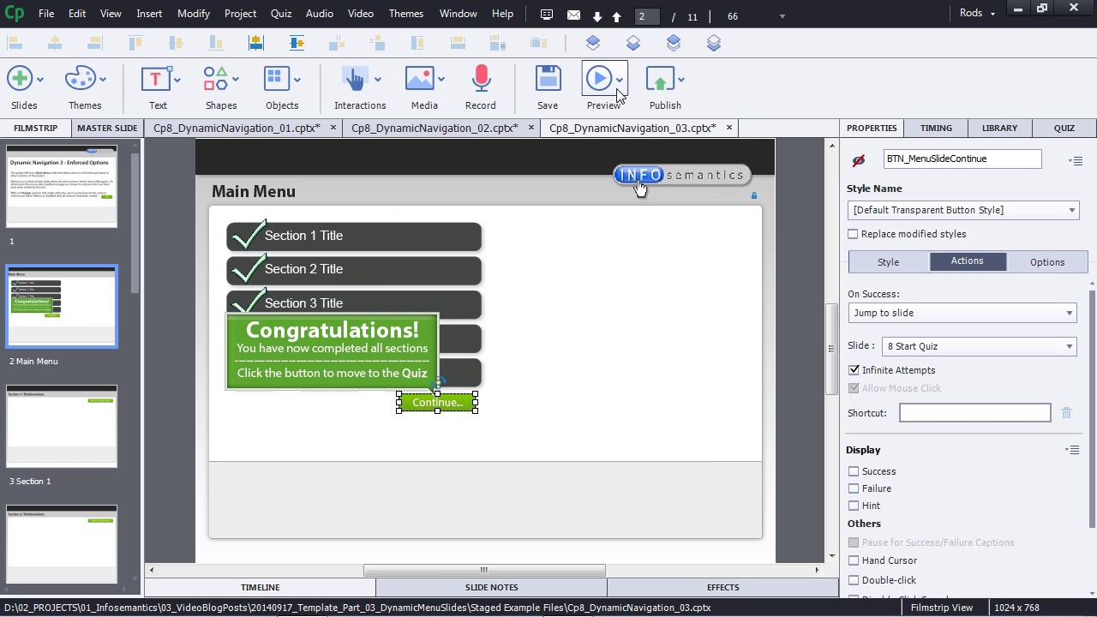
- Open the Setup_MenuSlide advanced action and look through its Section1Done and Section2Done decisions, returning to SetUpNav
click(242, 13)
click(318, 34)
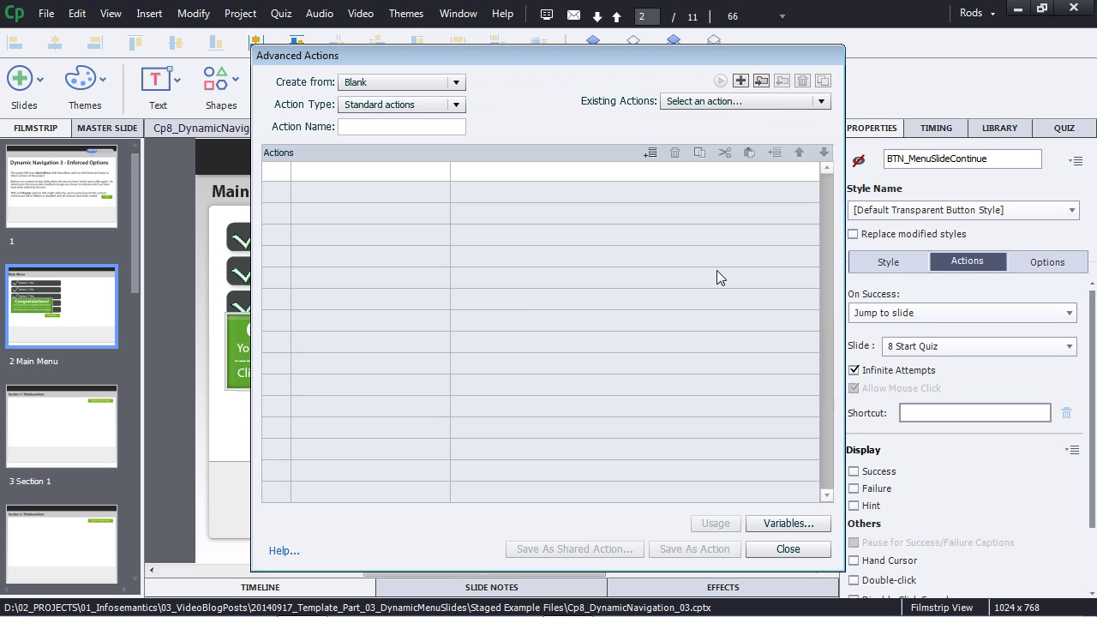
click(817, 102)
click(753, 121)
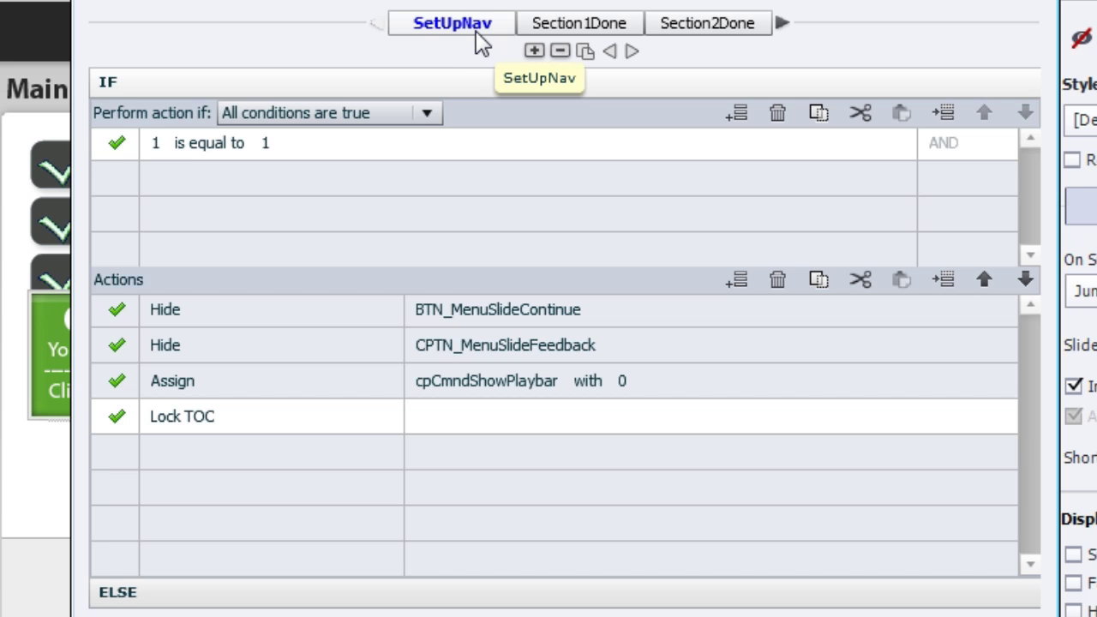
click(623, 31)
click(680, 31)
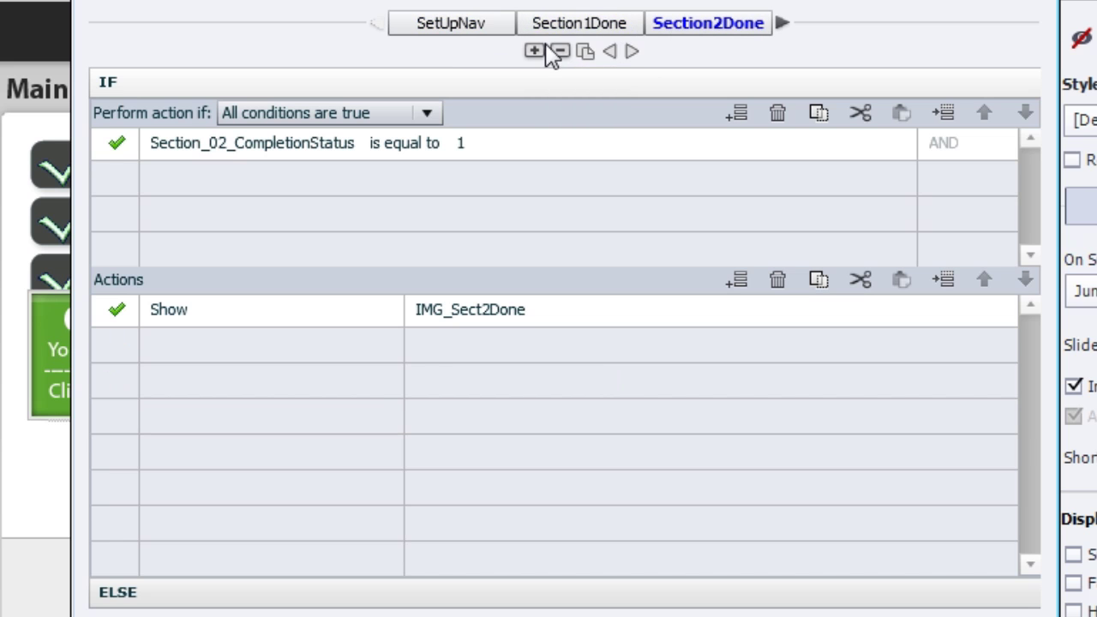
click(445, 28)
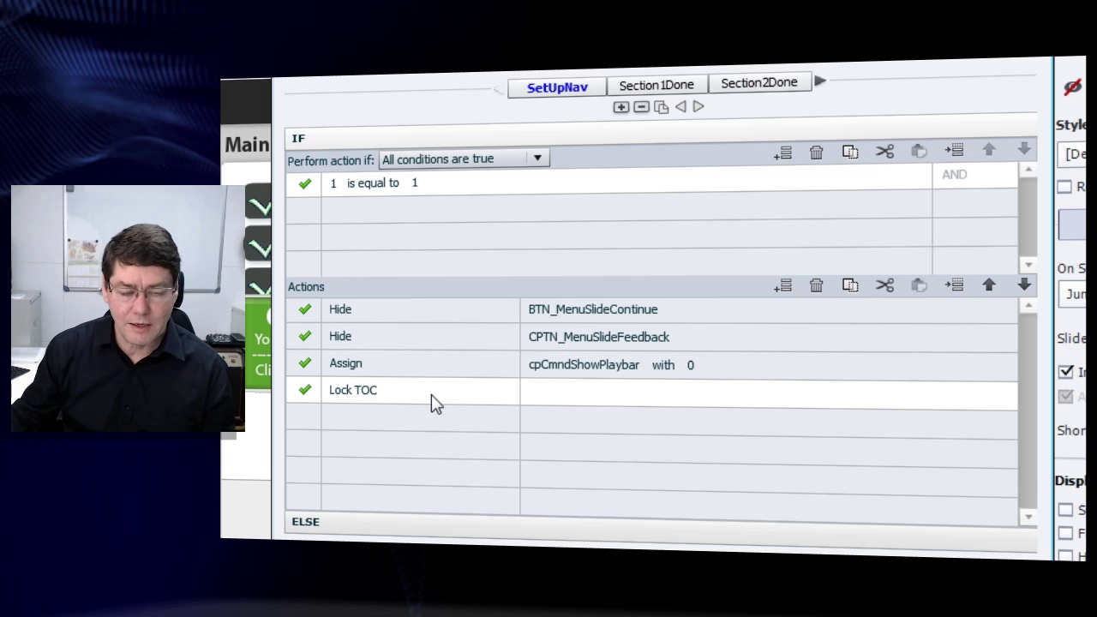
- Examine SetUpNav's Hide, playbar and Lock TOC actions, check its ELSE part, and return to the IF part
click(725, 311)
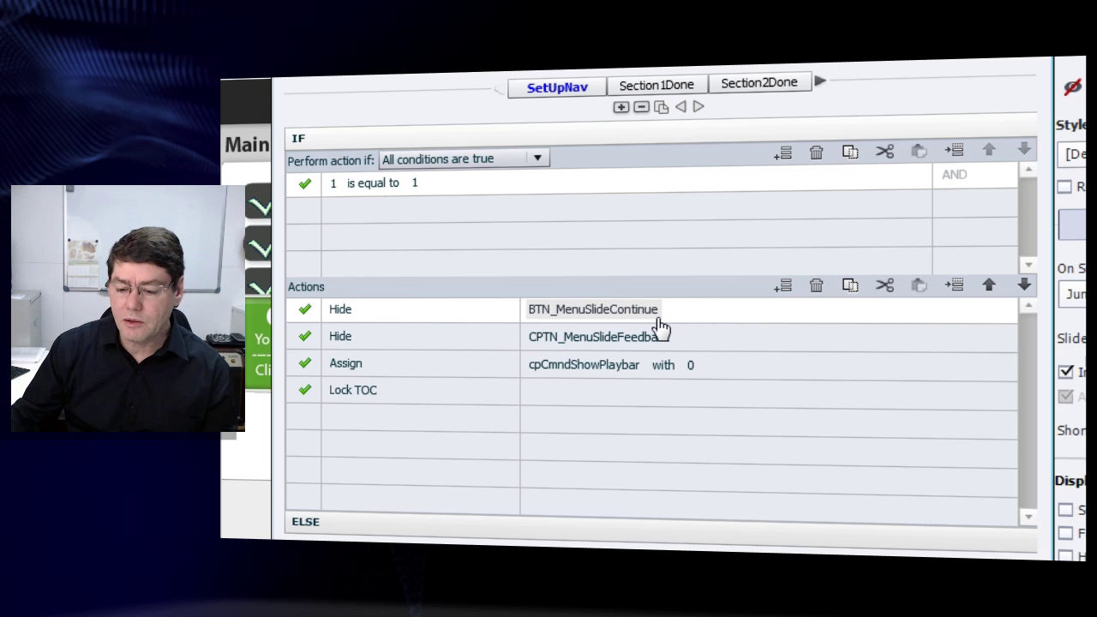
click(450, 344)
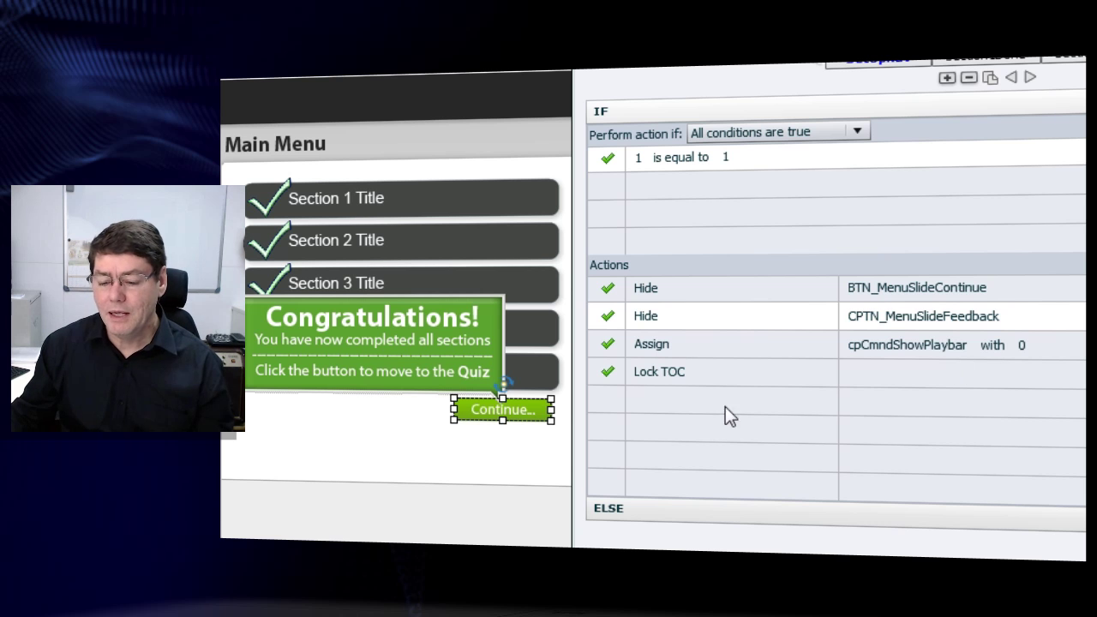
click(685, 382)
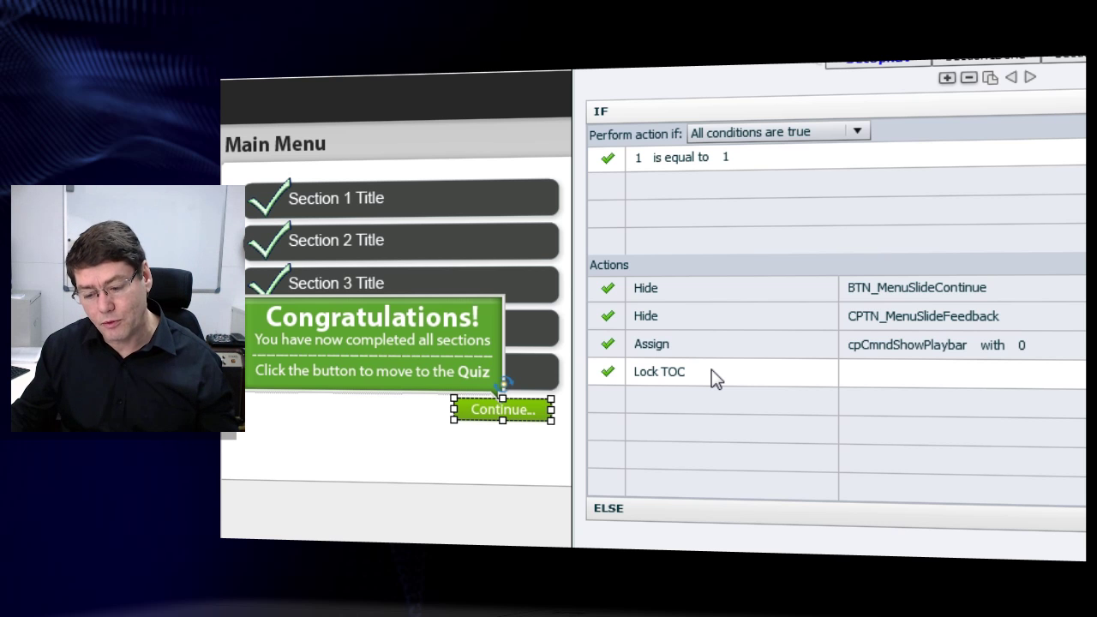
click(682, 514)
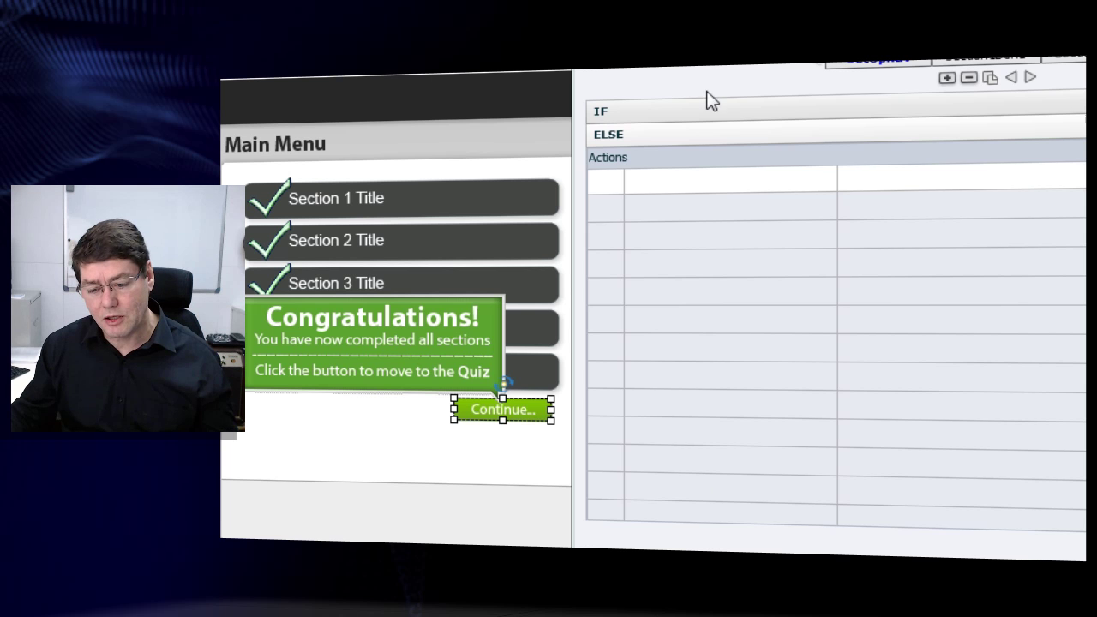
click(686, 112)
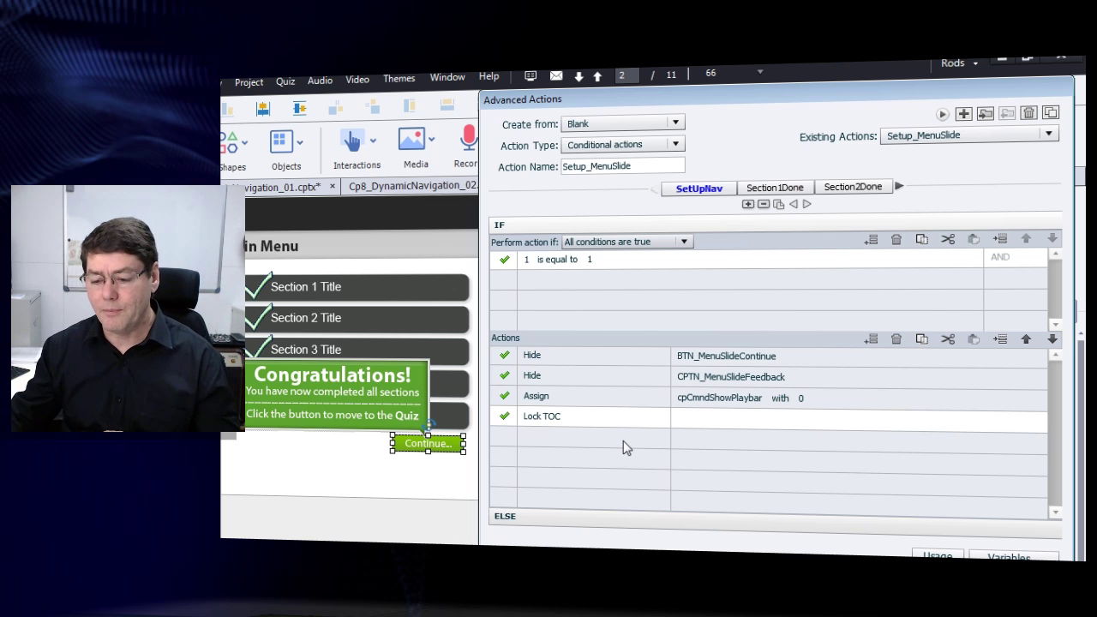
- Look through the Section1Done and Section2Done decisions of Setup_MenuSlide and move along to its AllDone decision
click(774, 187)
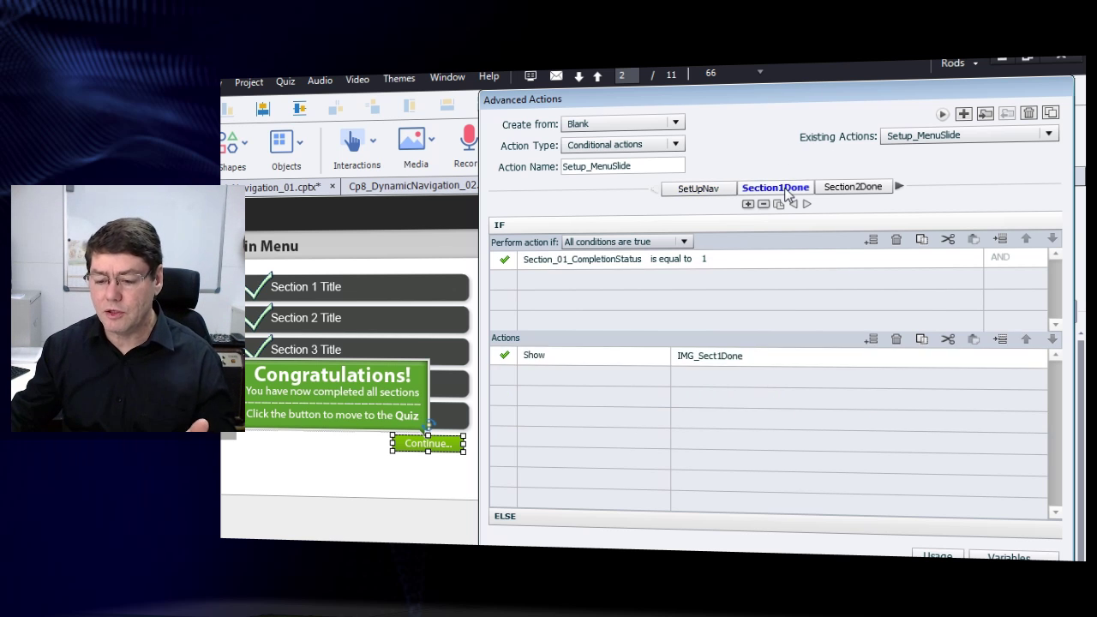
click(872, 189)
click(897, 187)
click(898, 187)
click(898, 186)
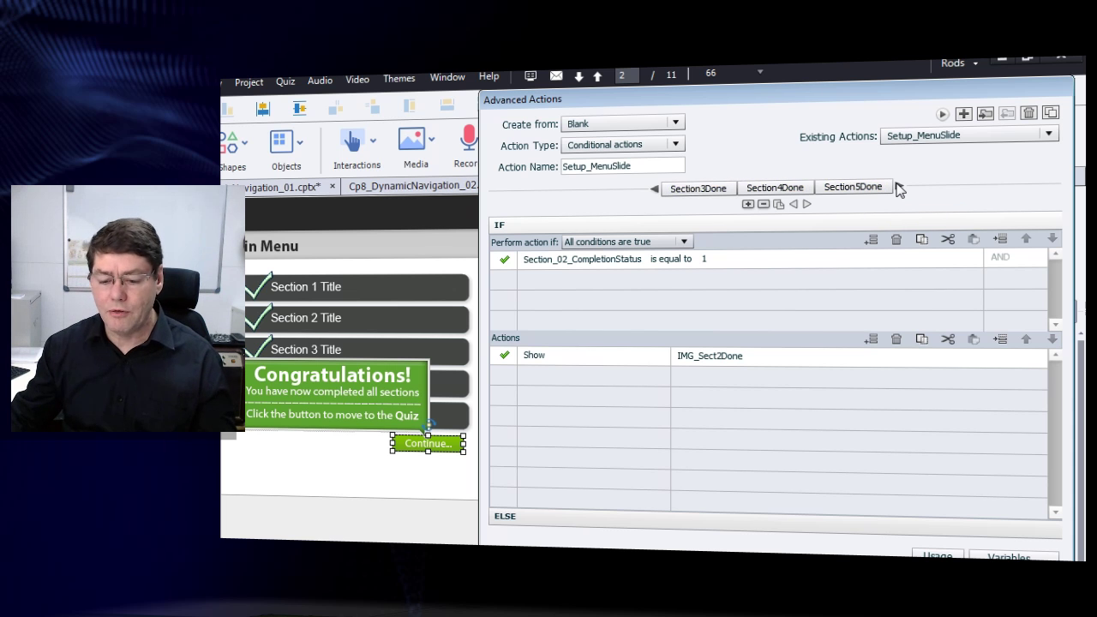
click(898, 187)
click(849, 187)
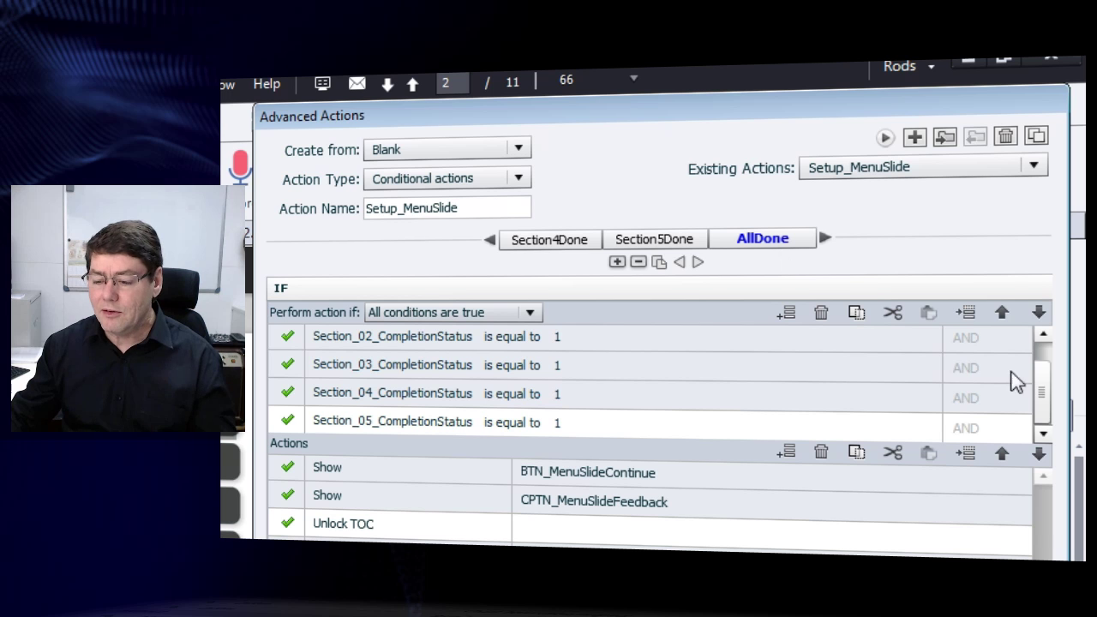
- Examine AllDone's section completion conditions and its Show and Unlock TOC actions, and close the Advanced Actions dialog
scroll(1045, 394, up, 1)
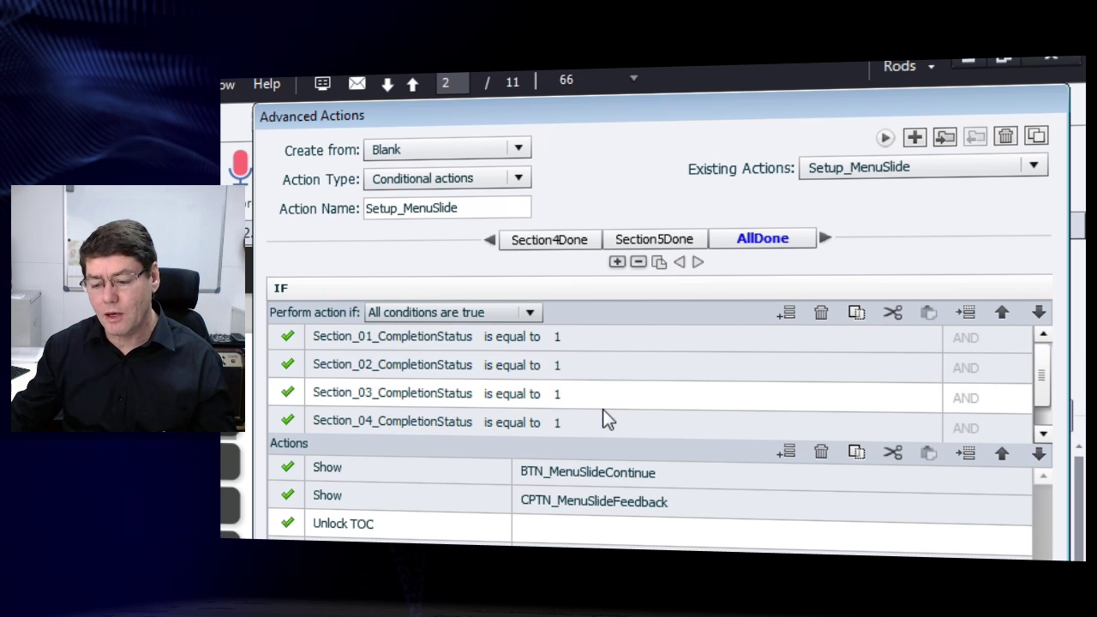
click(634, 428)
scroll(1045, 371, down, 1)
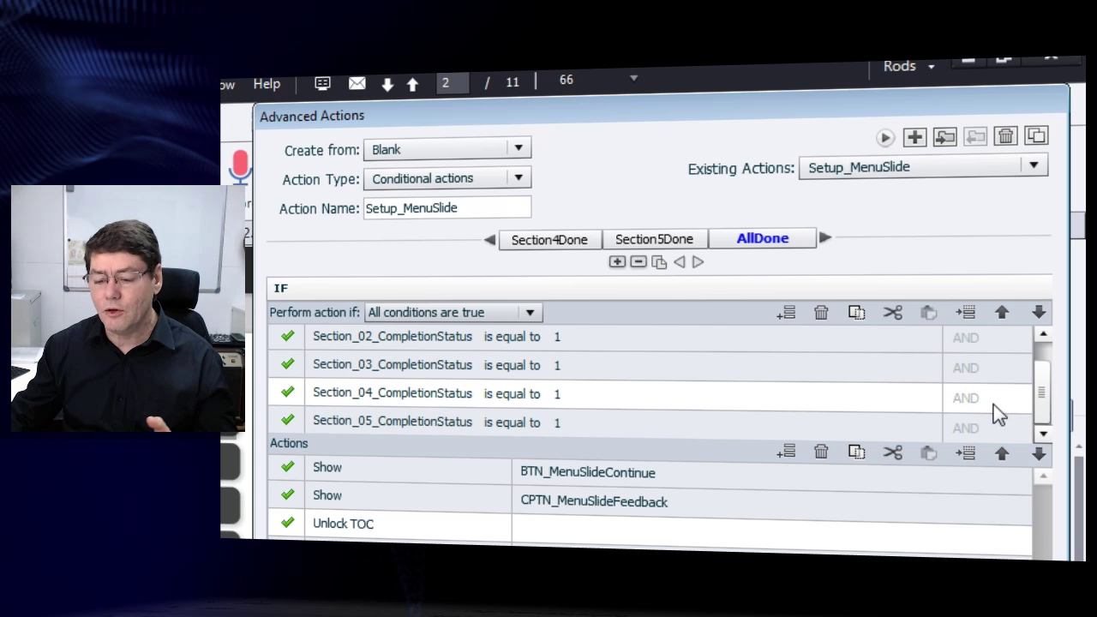
click(579, 420)
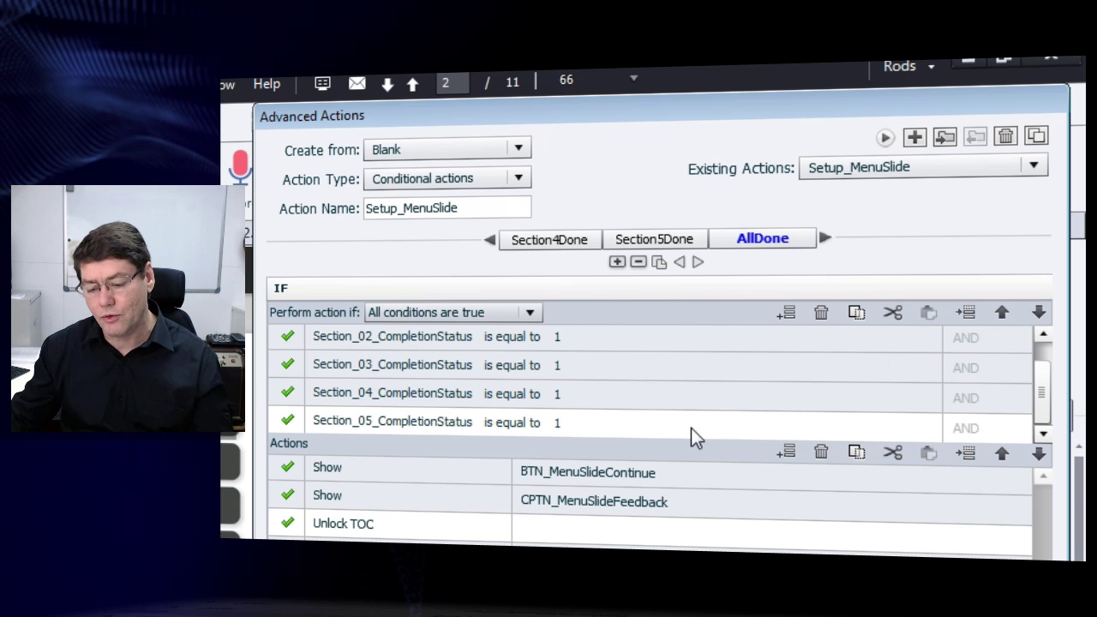
click(418, 480)
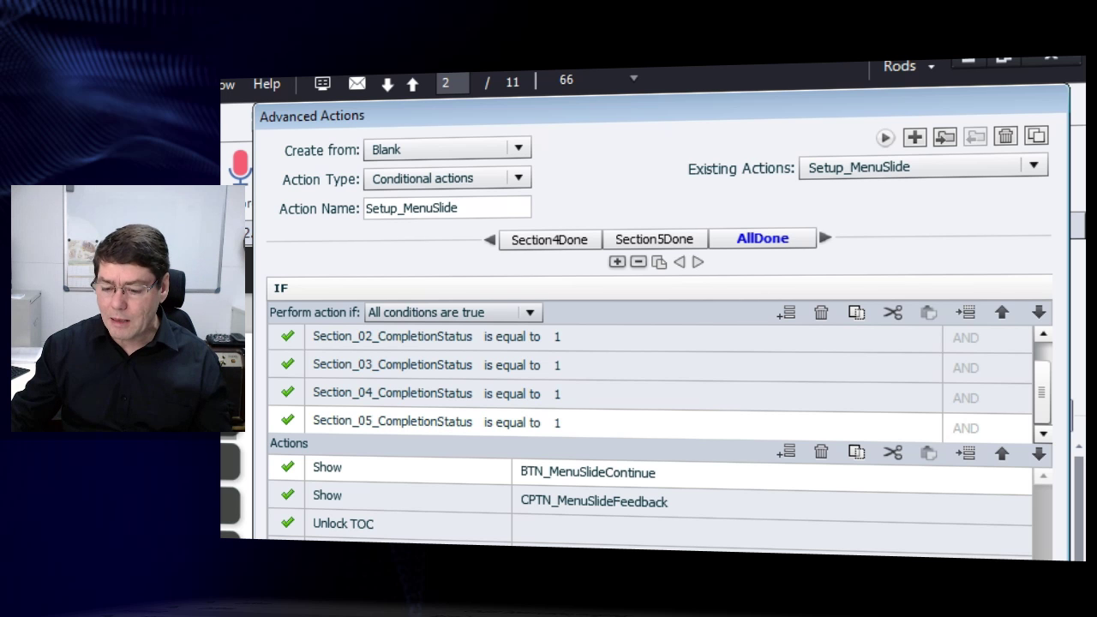
click(413, 531)
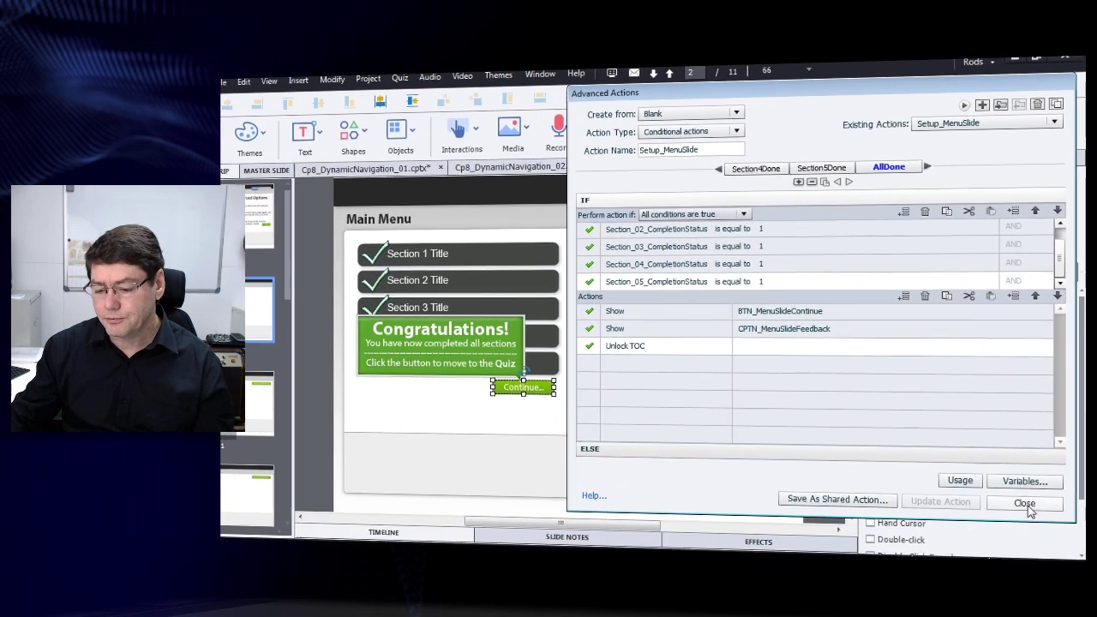
click(1028, 490)
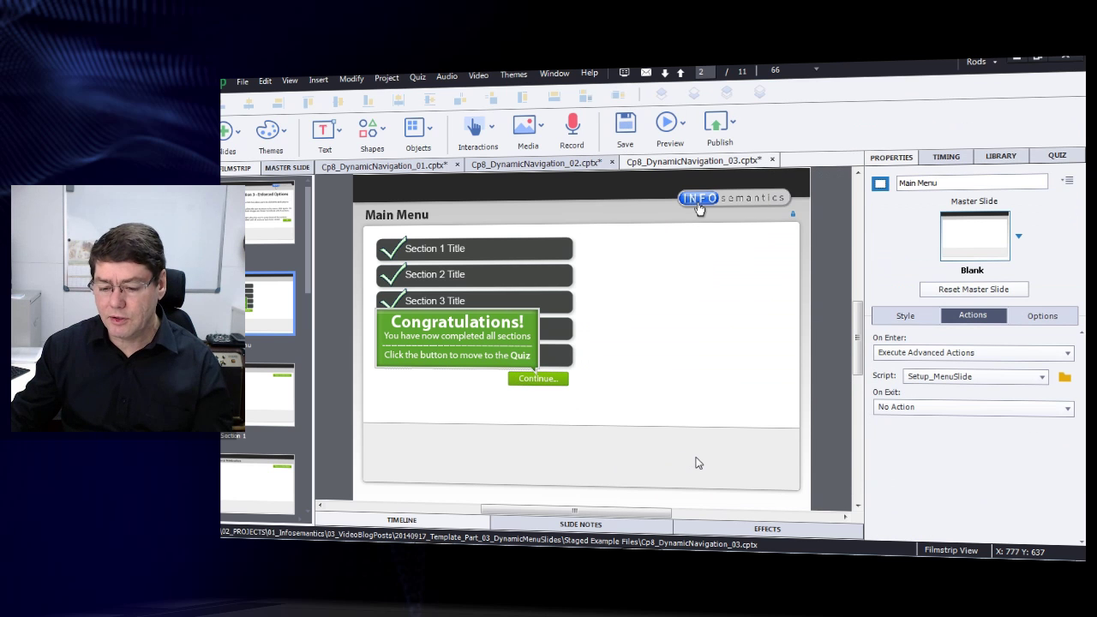
- Preview the project, go to the Main Menu slide from the table of contents and check its bottom edge for a playbar
key(F12)
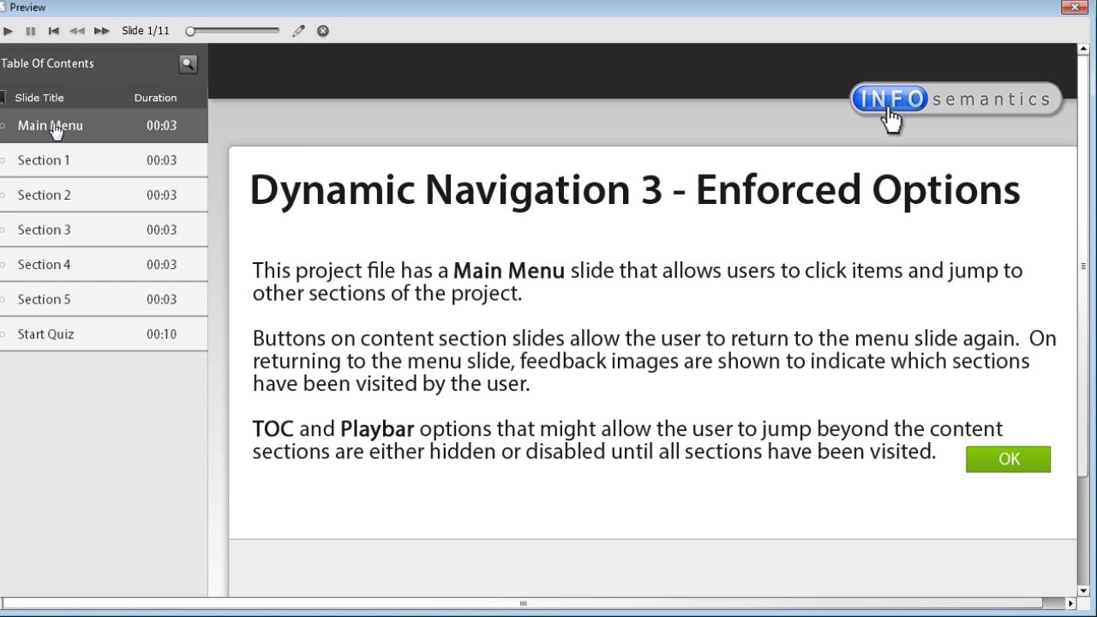
click(53, 126)
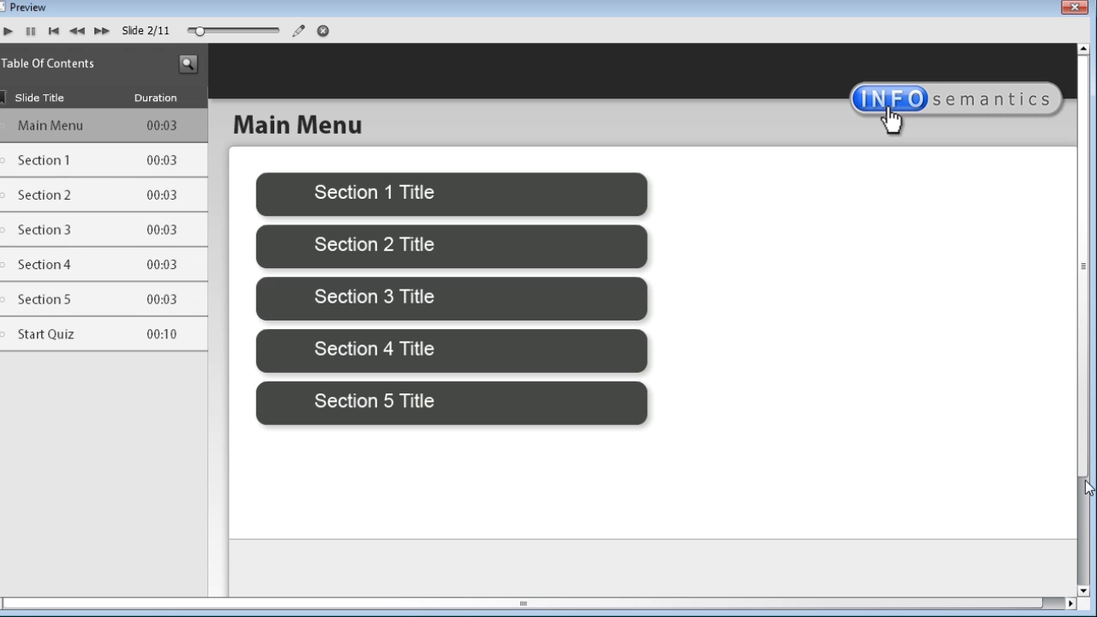
scroll(1088, 487, down, 3)
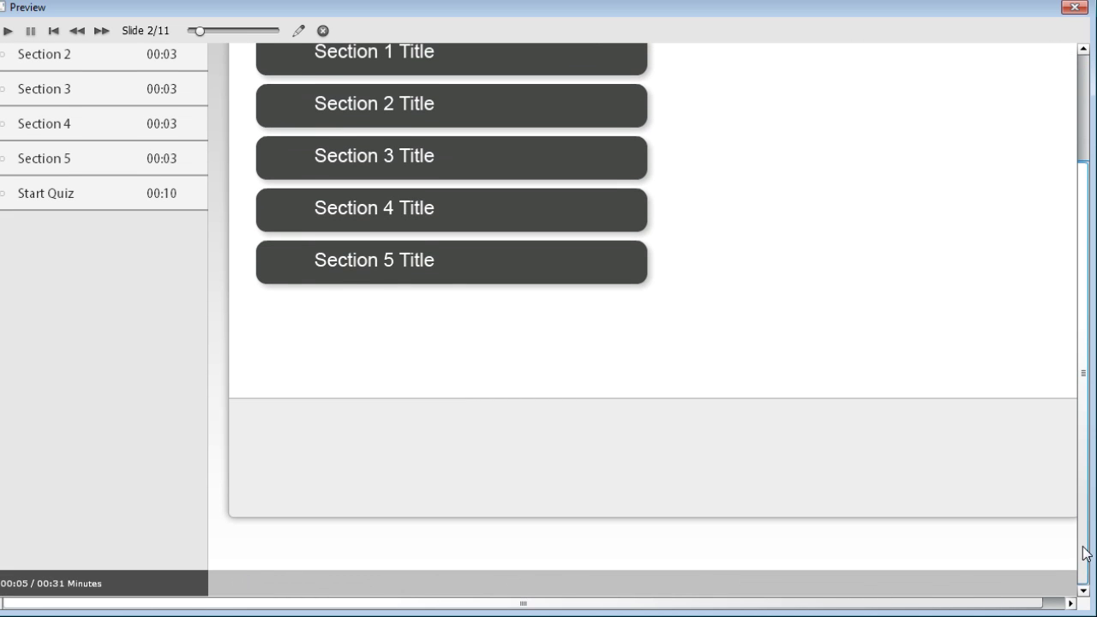
scroll(1088, 548, up, 3)
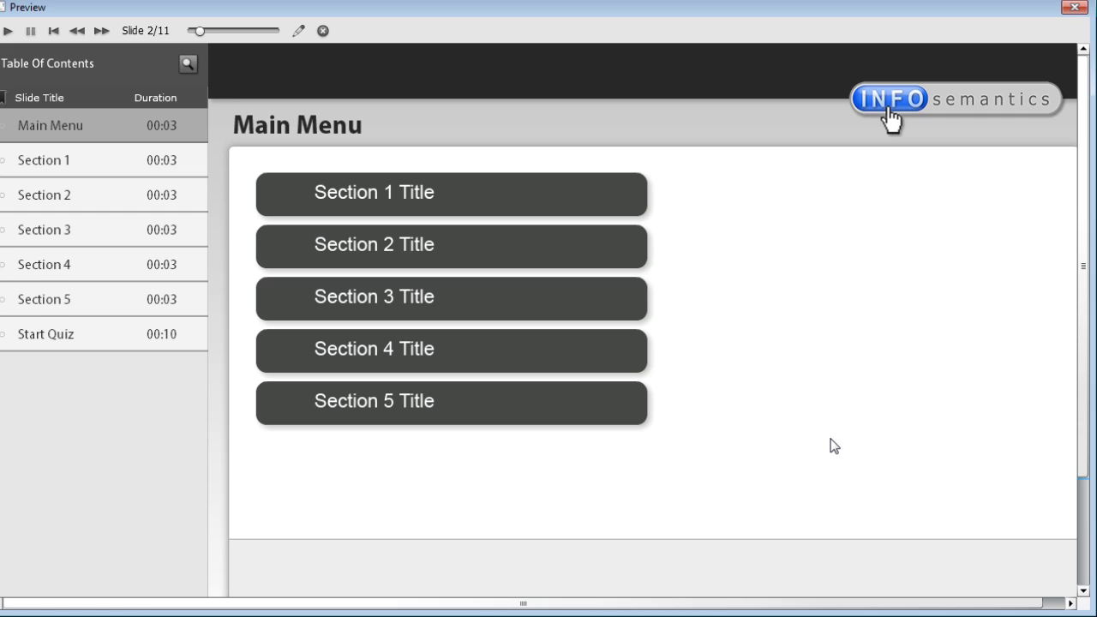
- In the preview, visit Sections 1, 2 and 3 from the Main Menu, returning to the menu after each
click(474, 200)
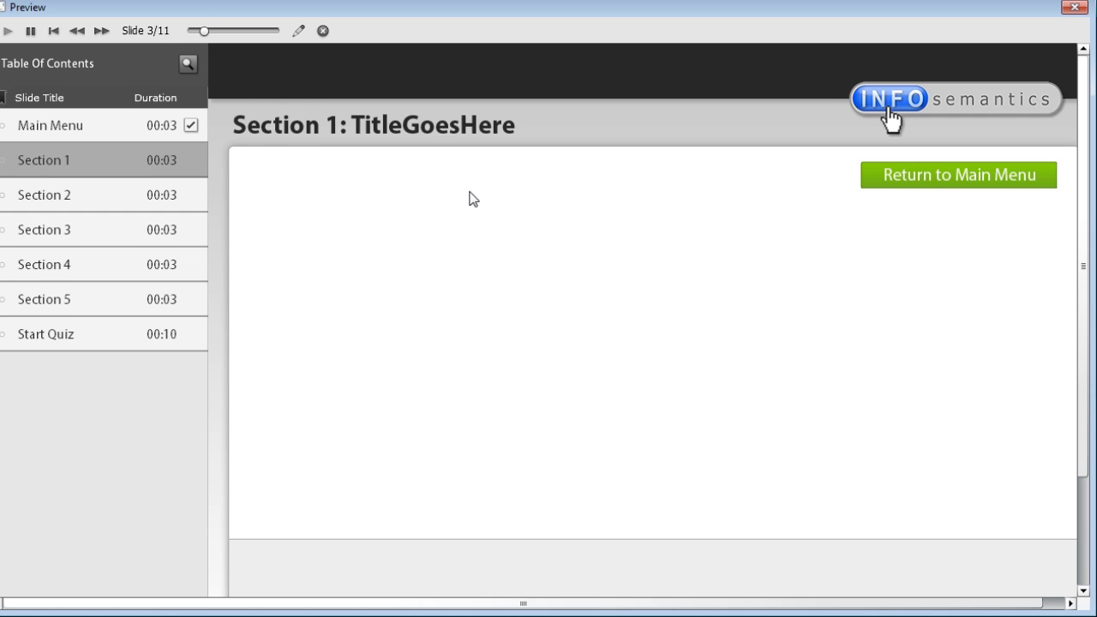
click(954, 176)
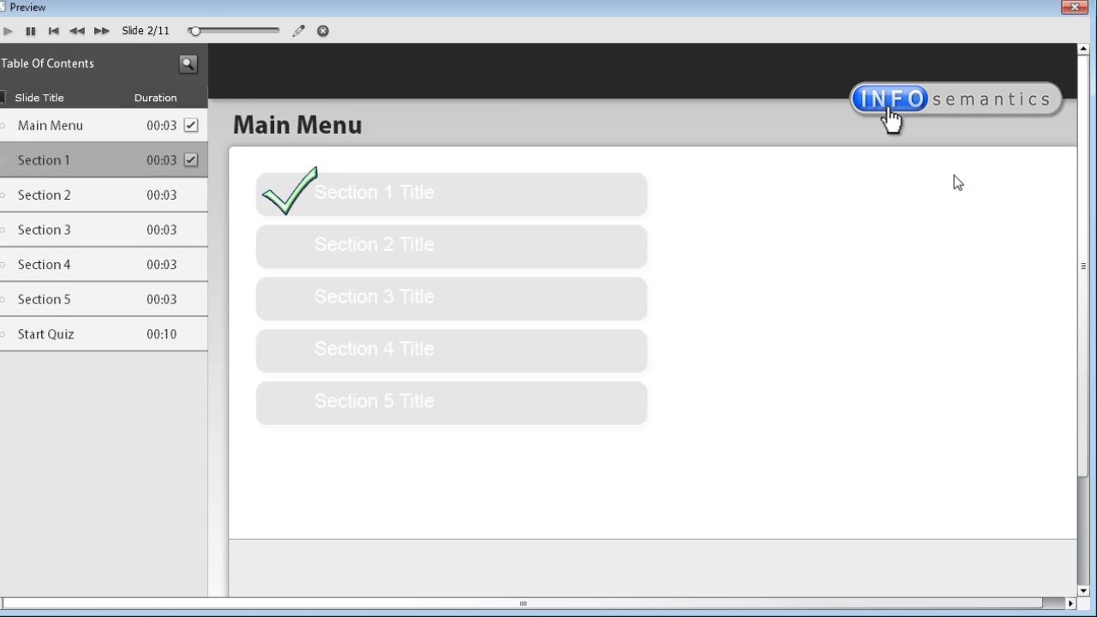
click(492, 246)
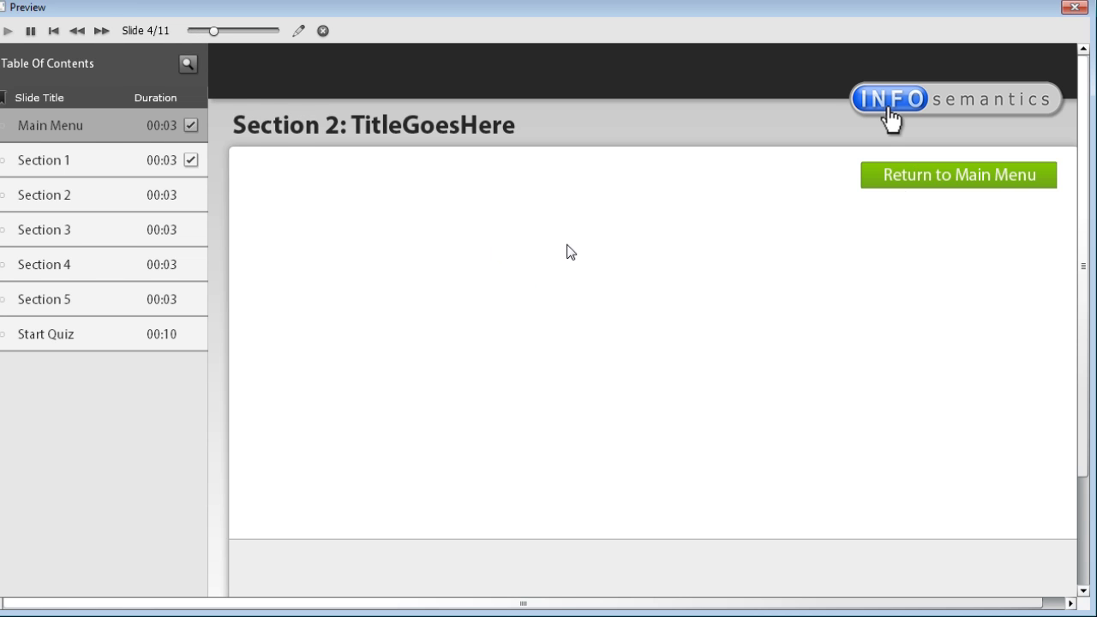
click(923, 180)
click(412, 306)
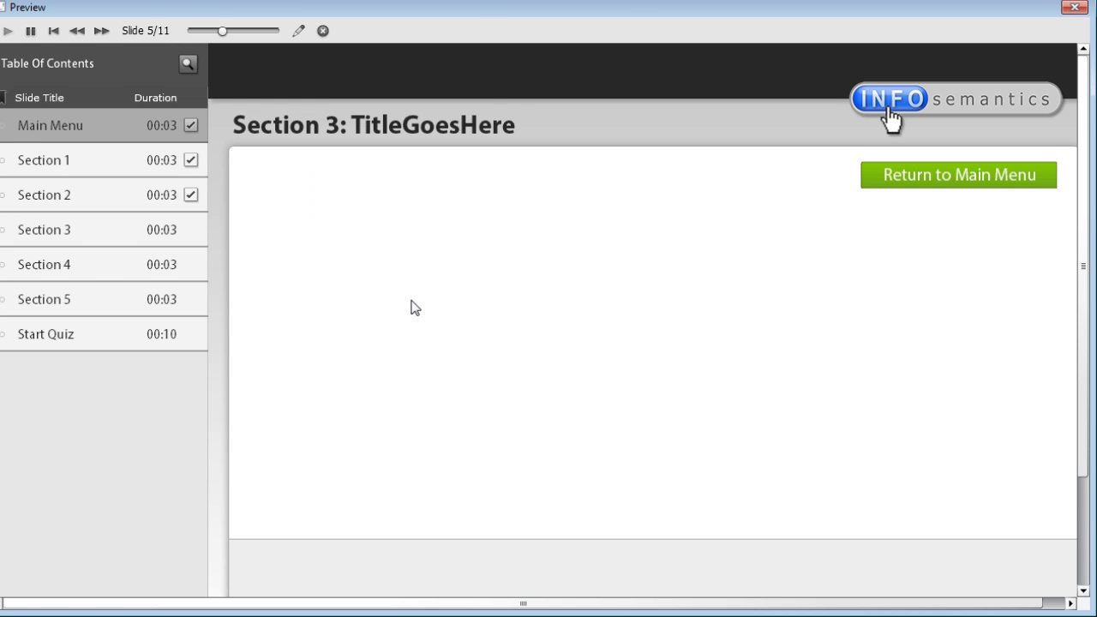
click(943, 182)
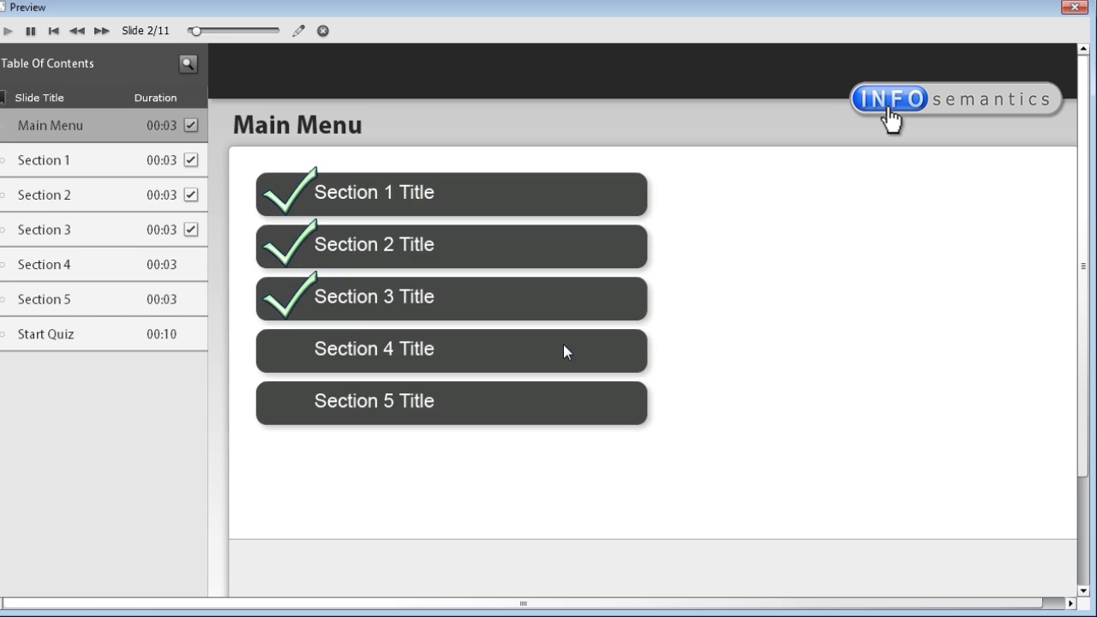
- Visit Sections 4 and 5 with a return to the Main Menu after each, continue to the quiz, and close the preview
click(484, 352)
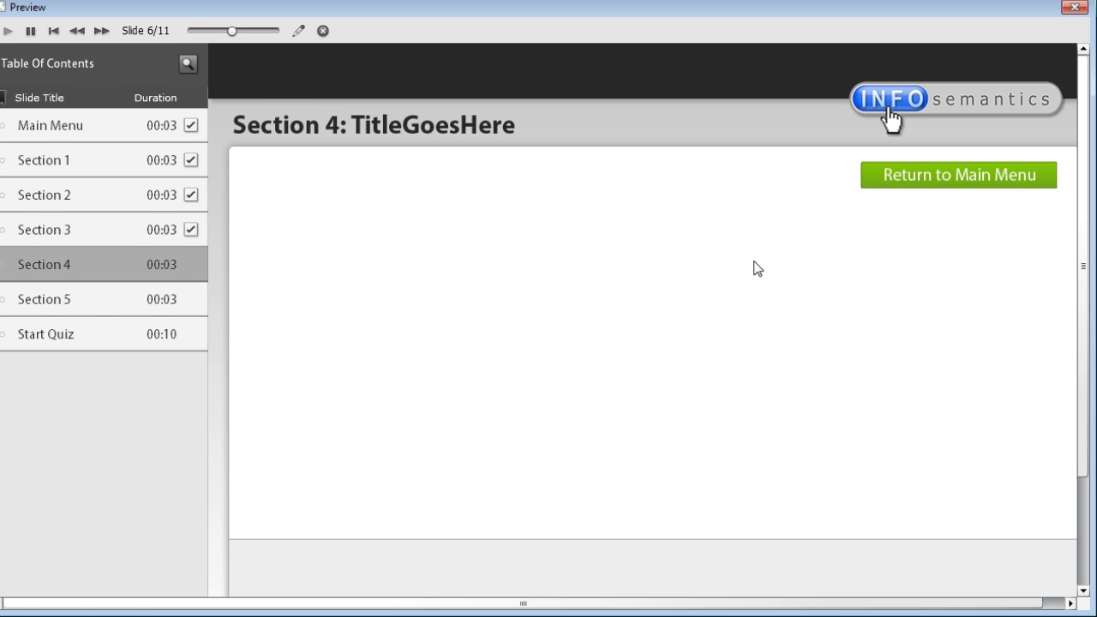
click(914, 179)
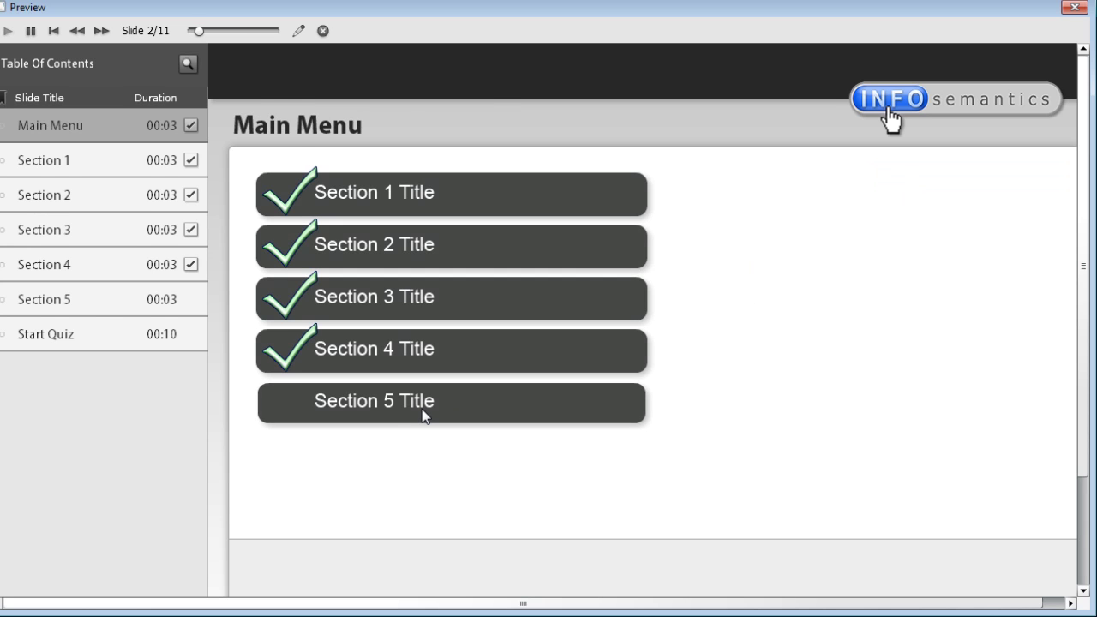
click(425, 416)
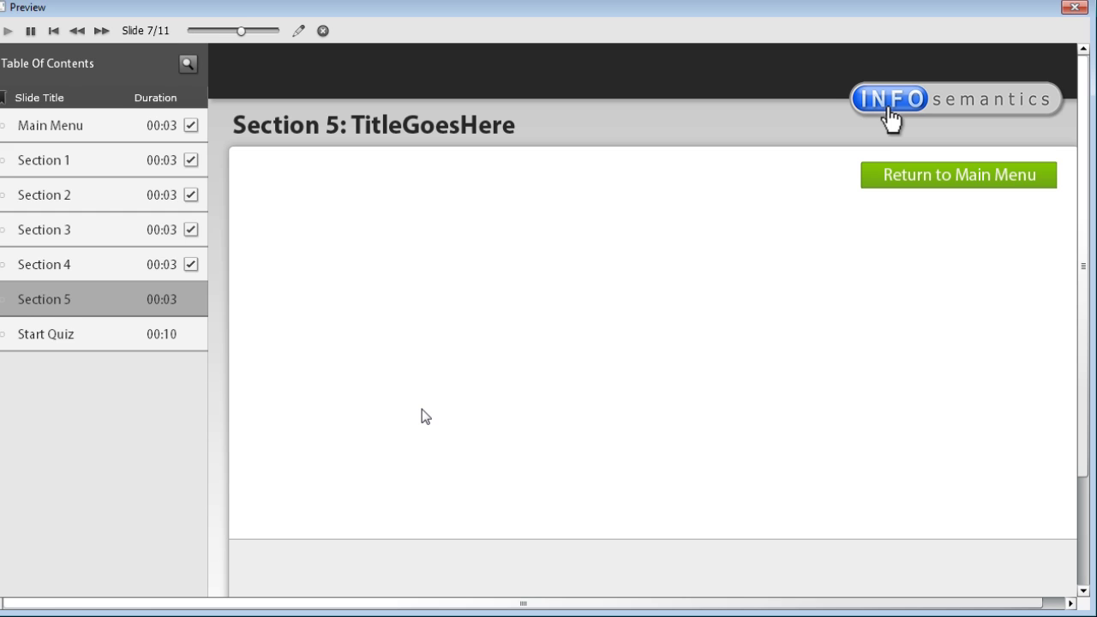
click(972, 172)
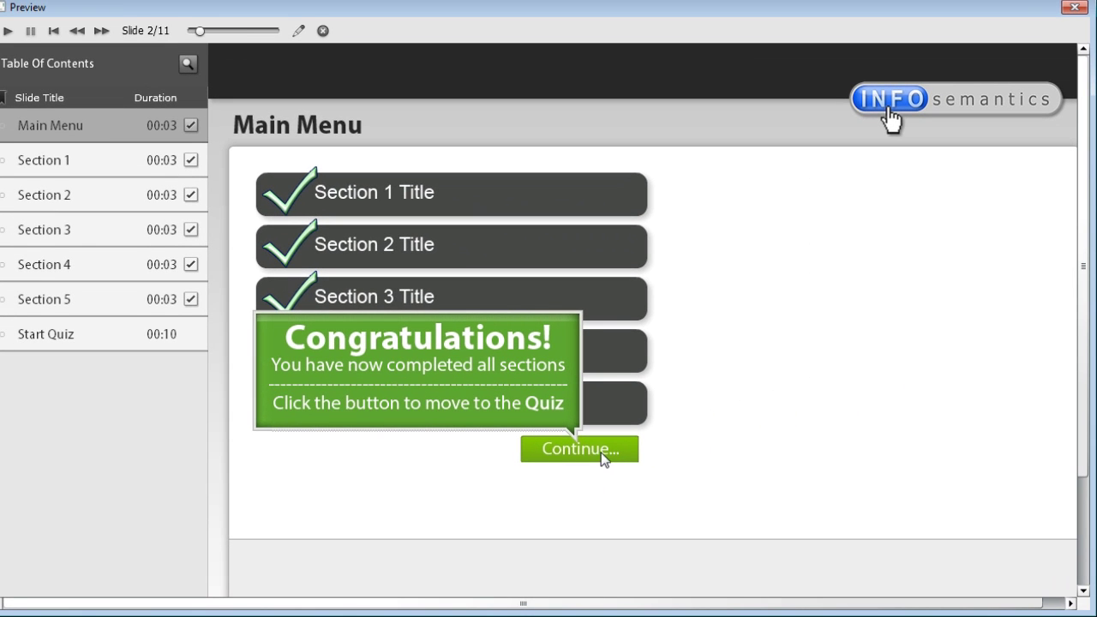
click(602, 455)
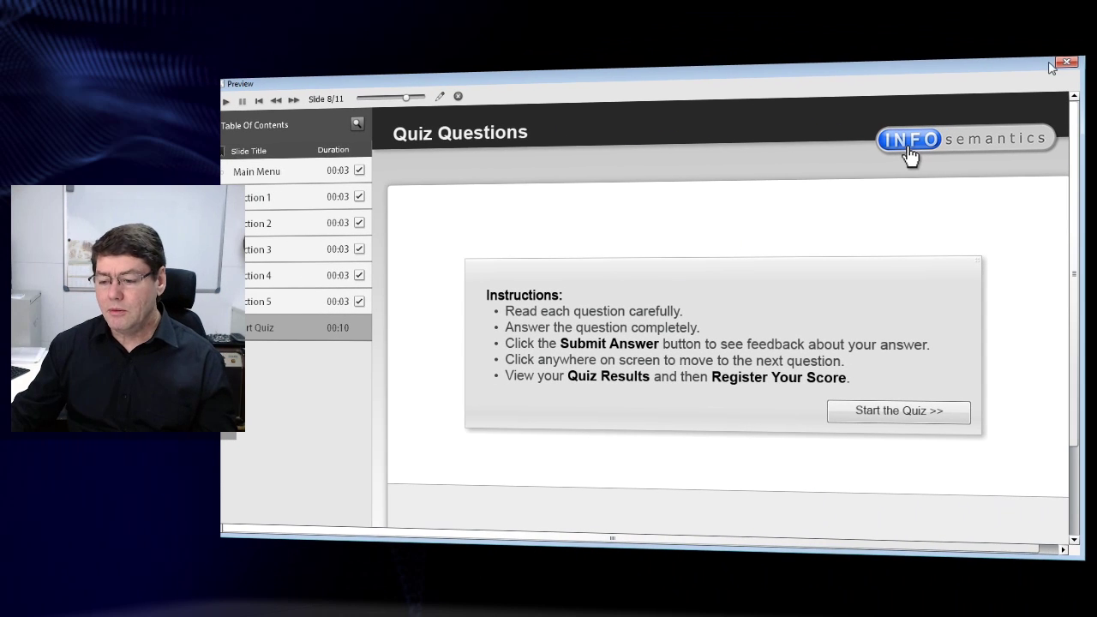
click(1066, 63)
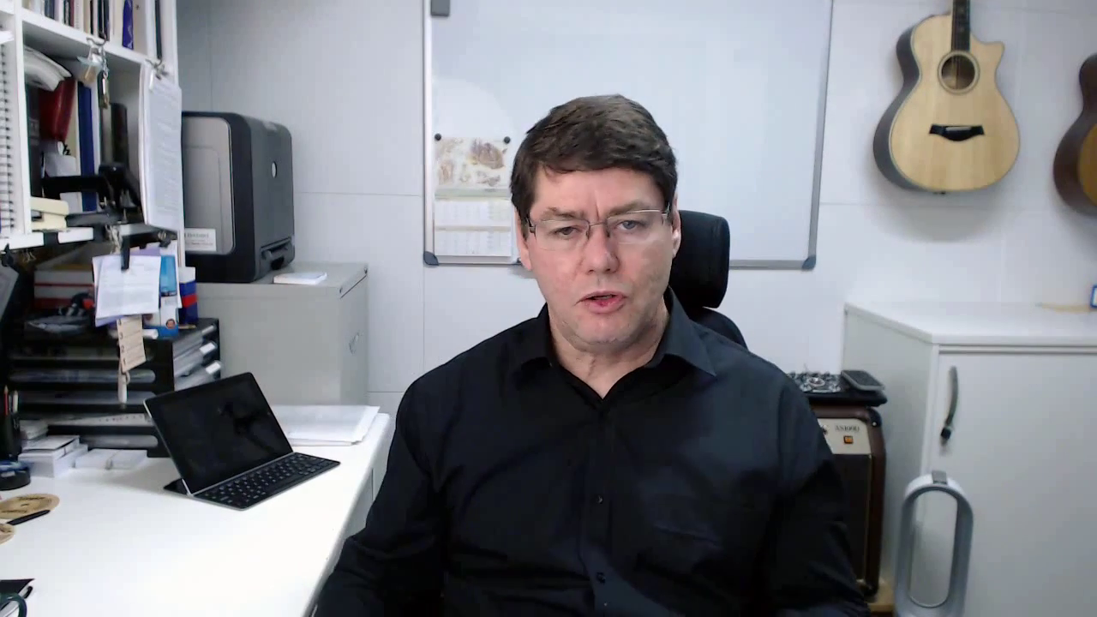